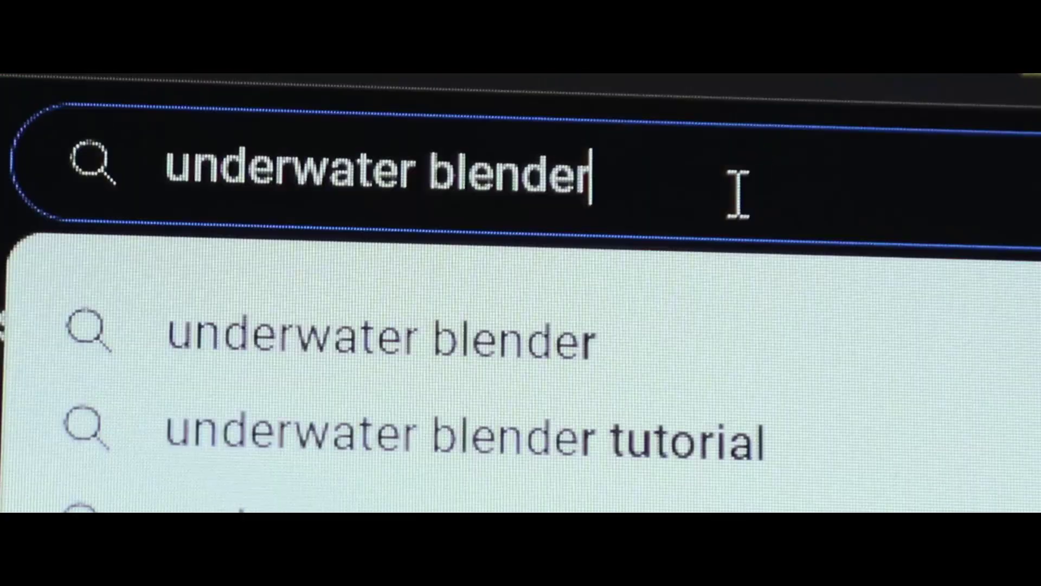
# Search YouTube for "underwater blender short" and open the video titled "Underwater - Blender Short".
pyautogui.write('sh')
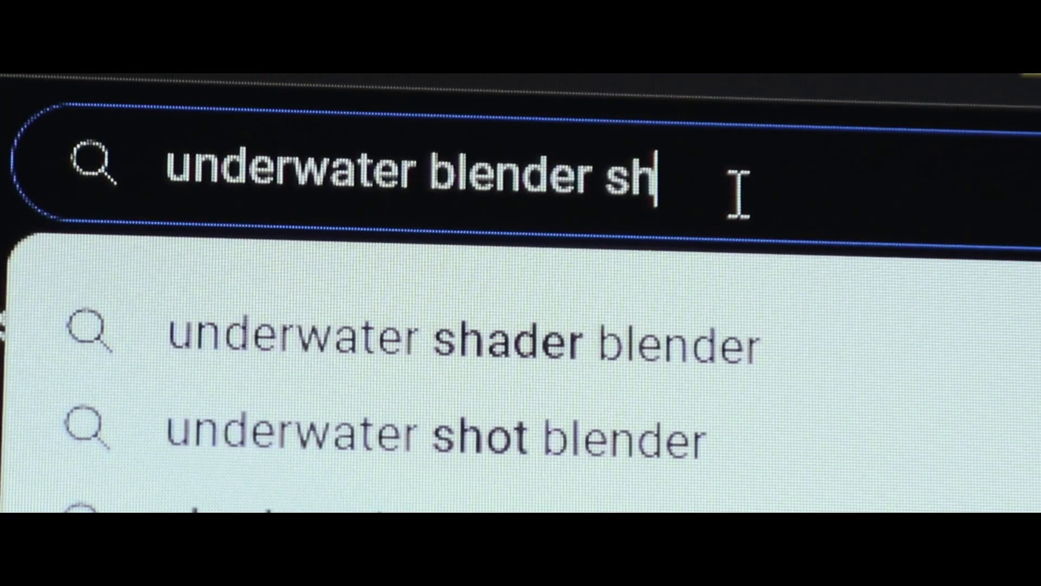
pyautogui.write('ort')
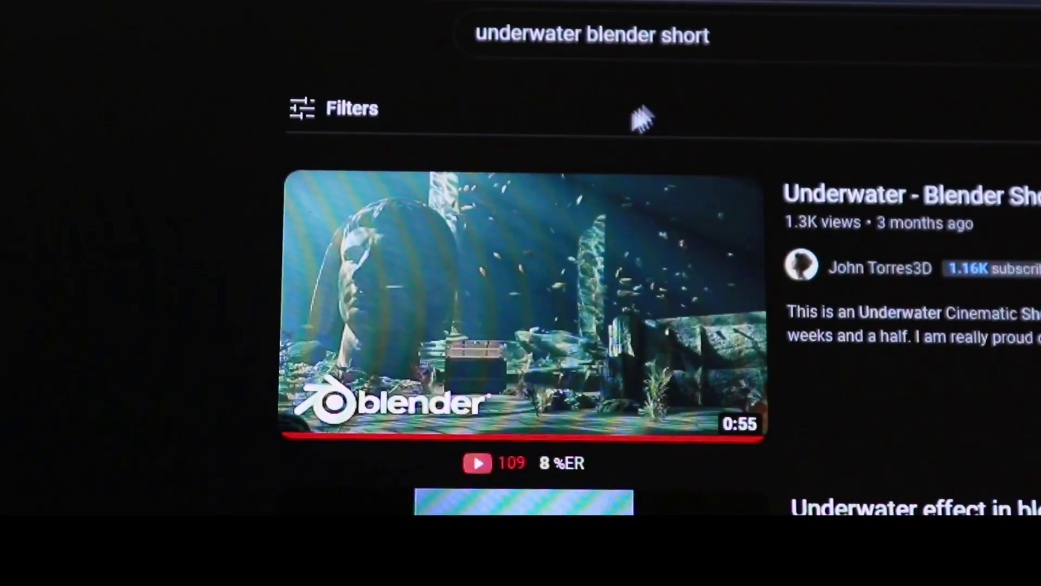
pyautogui.click(547, 276)
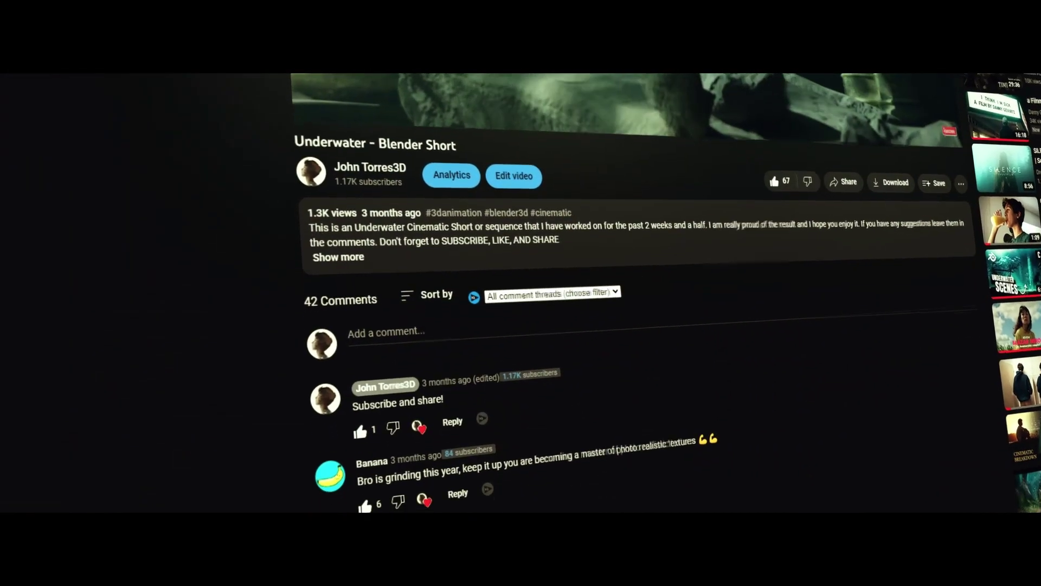
# Read through the viewer comments below the video.
pyautogui.scroll(-5, 520, 292)
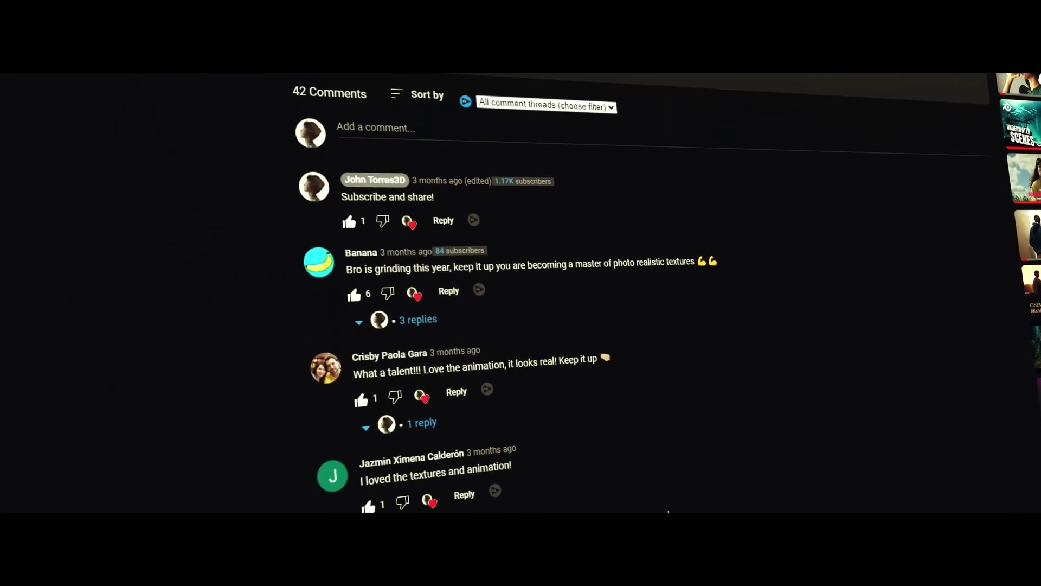
pyautogui.scroll(-2, 521, 292)
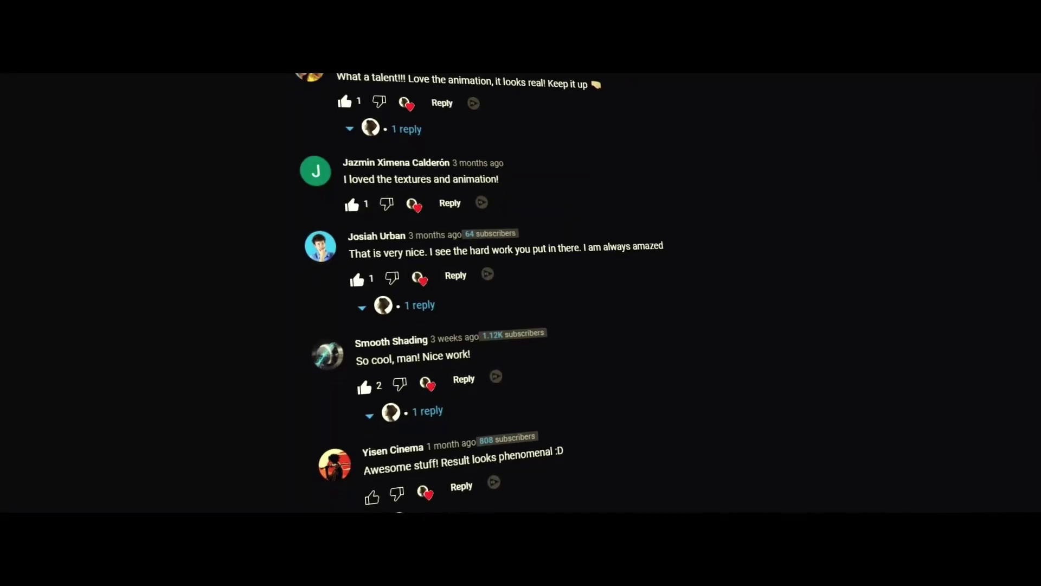
pyautogui.scroll(-2, 520, 292)
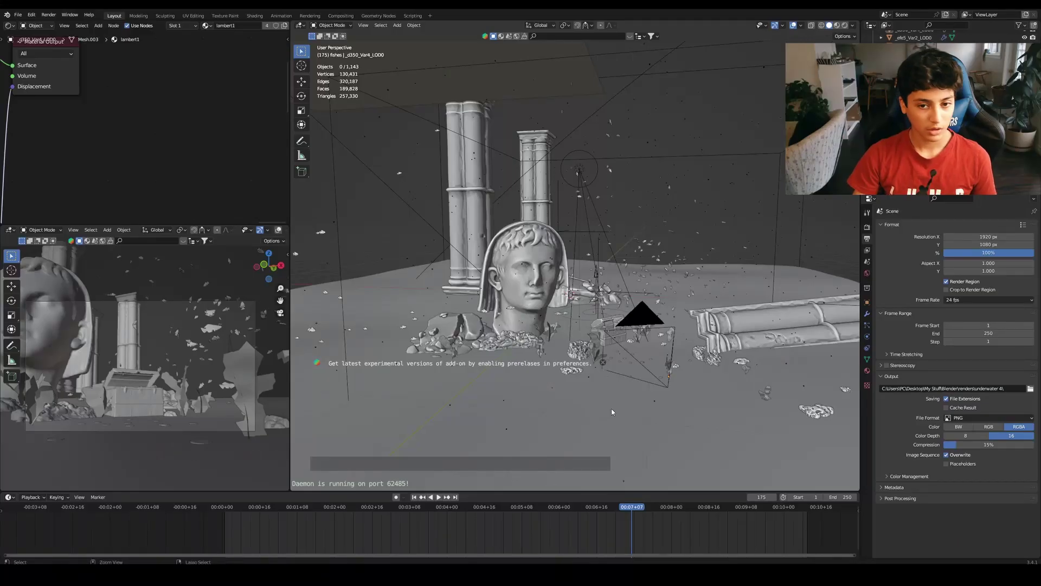
# Switch to the underwater scene in Blender and set the main 3D viewport to Material Preview shading.
pyautogui.scroll(3, 613, 409)
pyautogui.keyDown('shift'); pyautogui.moveTo(609, 379); pyautogui.dragTo(644, 303, button='middle'); pyautogui.keyUp('shift')
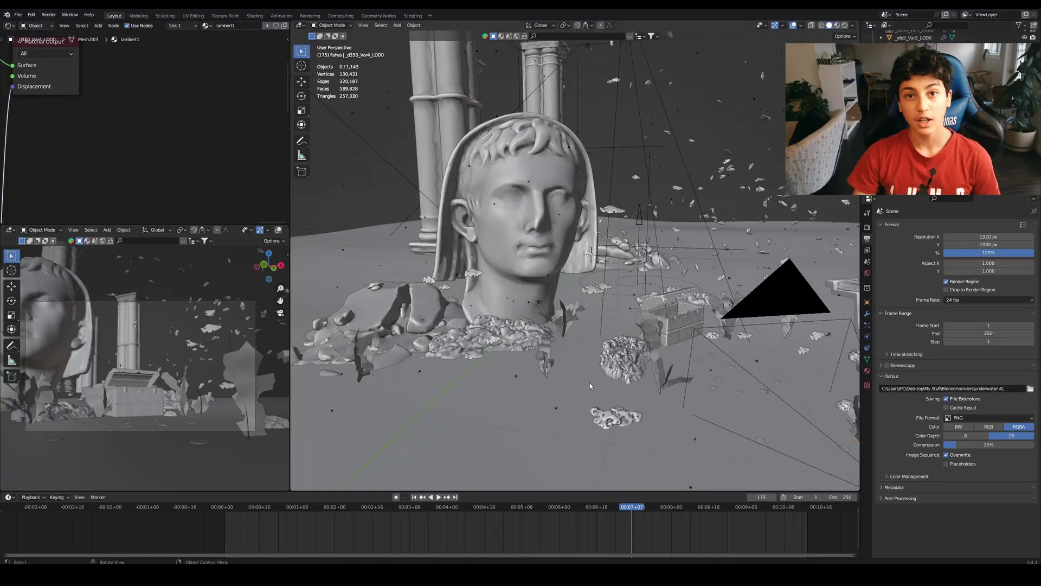
pyautogui.scroll(4, 590, 382)
pyautogui.scroll(-4, 590, 383)
pyautogui.moveTo(590, 383); pyautogui.dragTo(599, 394, button='middle')
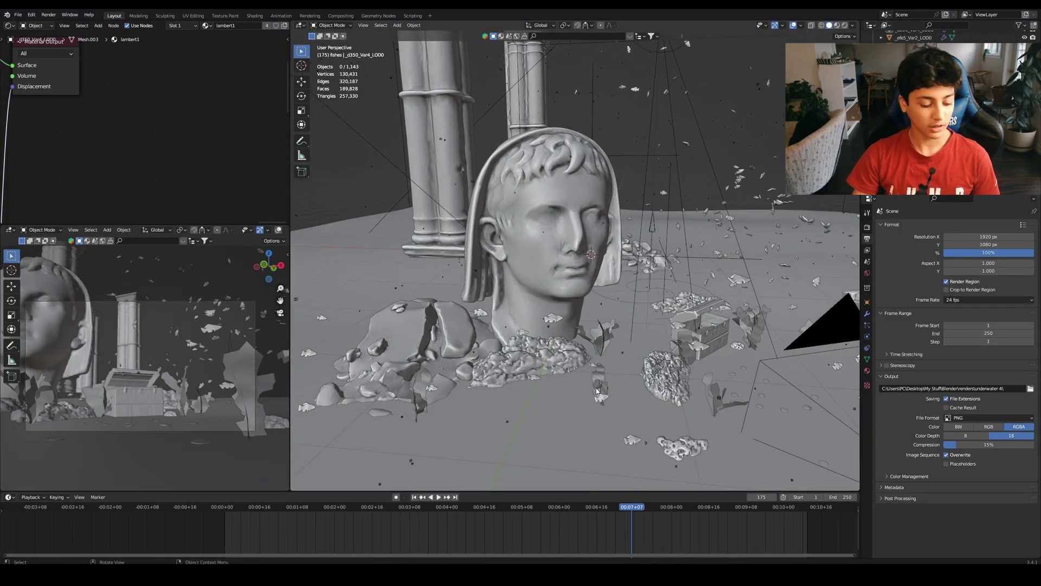
pyautogui.click(837, 25)
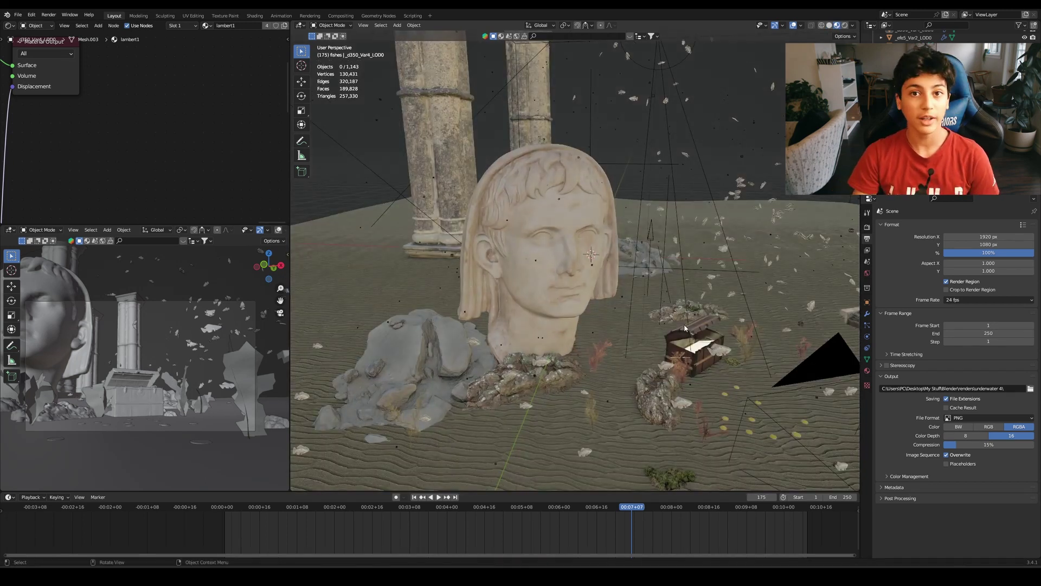
# Examine the textured statue head, columns, rocks and seabed from several angles in a widened 3D viewport.
pyautogui.moveTo(707, 327); pyautogui.dragTo(671, 336, button='middle')
pyautogui.scroll(4, 681, 341)
pyautogui.scroll(-5, 668, 340)
pyautogui.scroll(2, 667, 340)
pyautogui.scroll(-3, 668, 337)
pyautogui.scroll(-2, 668, 337)
pyautogui.moveTo(292, 321); pyautogui.dragTo(187, 323)
pyautogui.moveTo(488, 342); pyautogui.dragTo(639, 348, button='middle')
pyautogui.scroll(-3, 497, 342)
pyautogui.scroll(3, 601, 353)
pyautogui.click(638, 335)
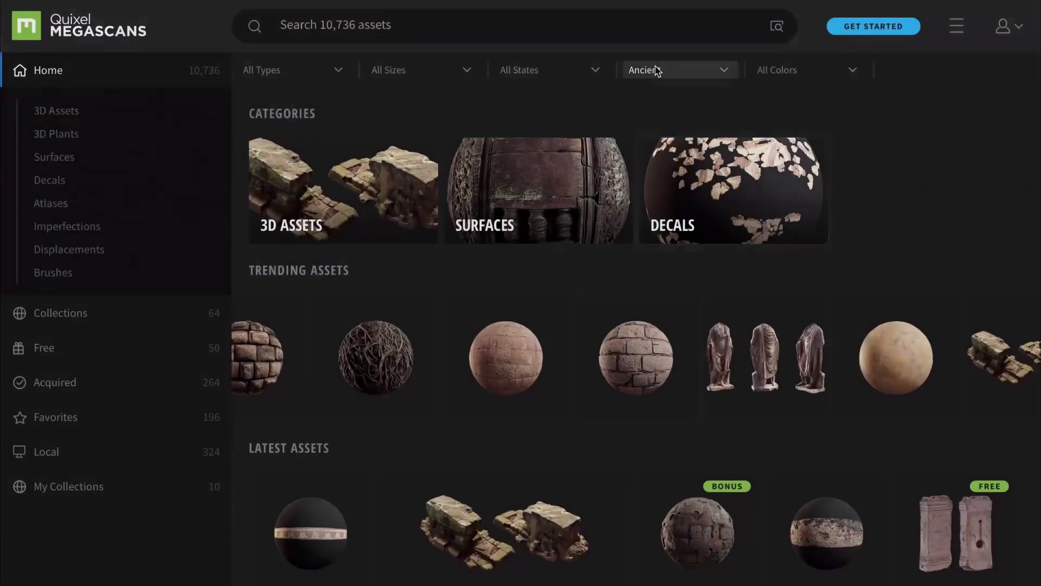
# Switch to the Quixel Megascans library and browse its environment filter, including the Medieval assets.
pyautogui.click(656, 70)
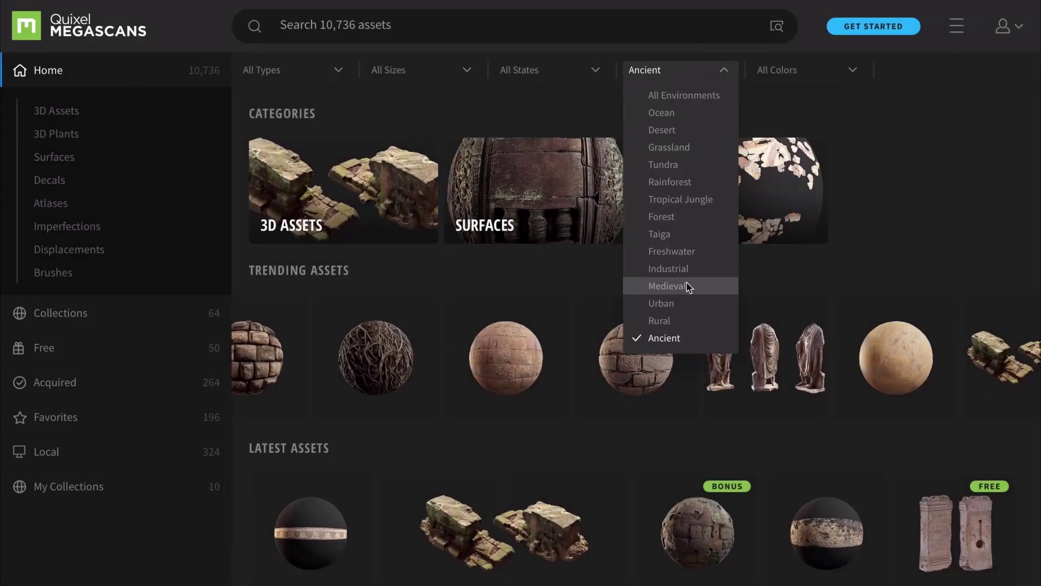
pyautogui.click(668, 286)
pyautogui.click(667, 70)
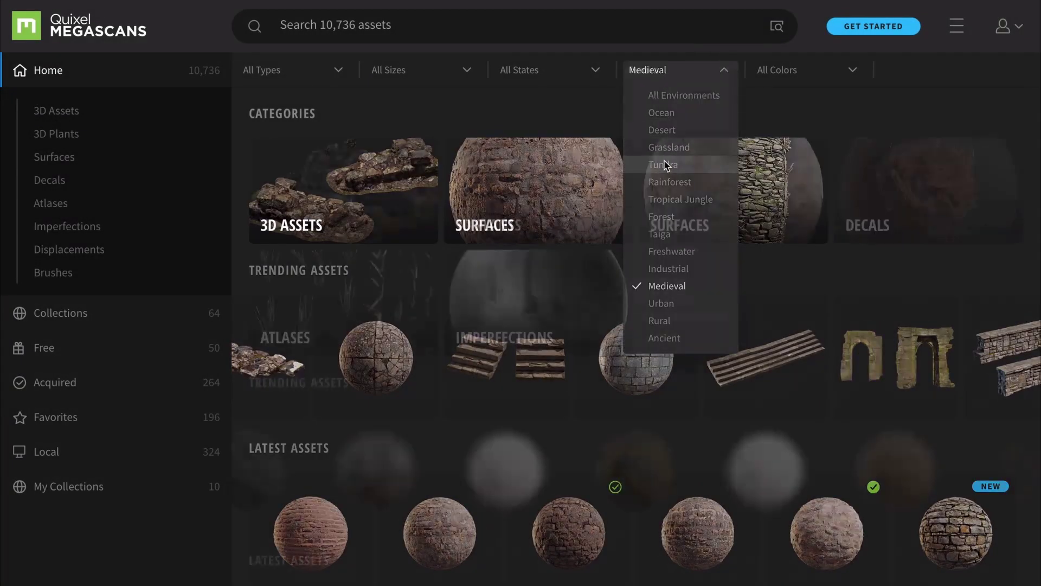
pyautogui.click(662, 162)
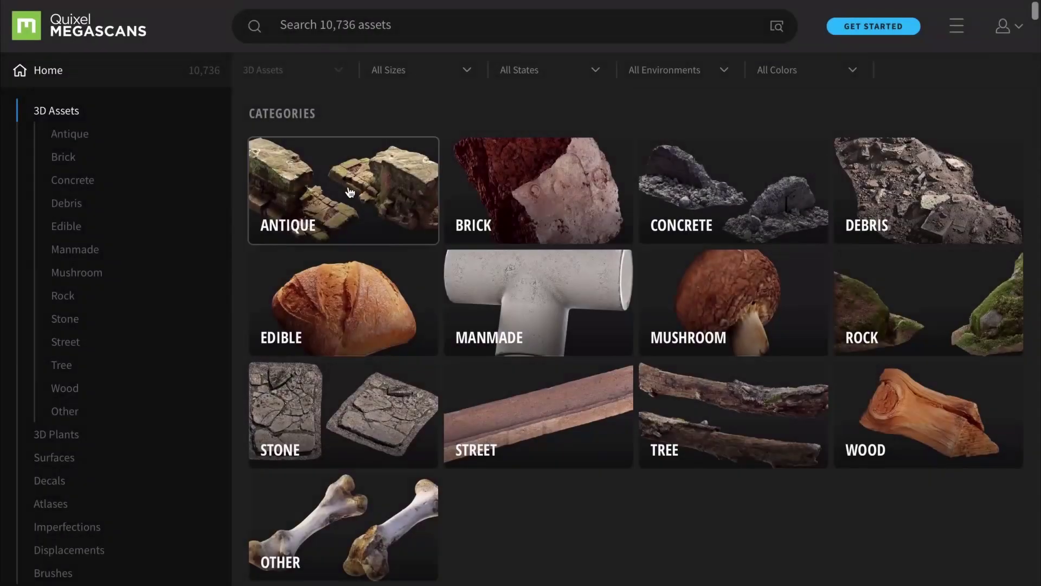
# Browse the Megascans antique categories for 3D assets and surfaces, including the Roman surfaces.
pyautogui.click(350, 192)
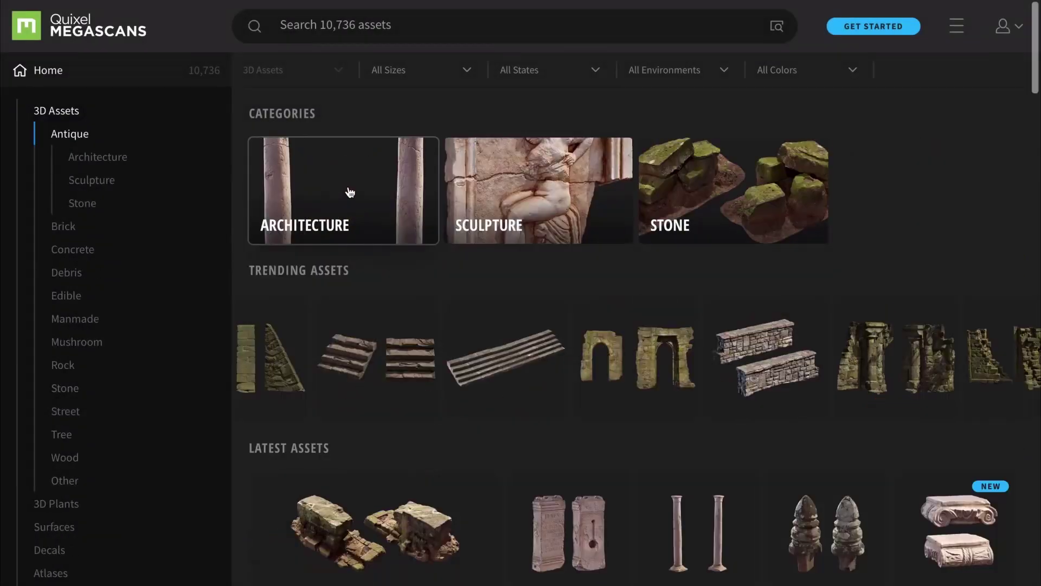
pyautogui.click(491, 187)
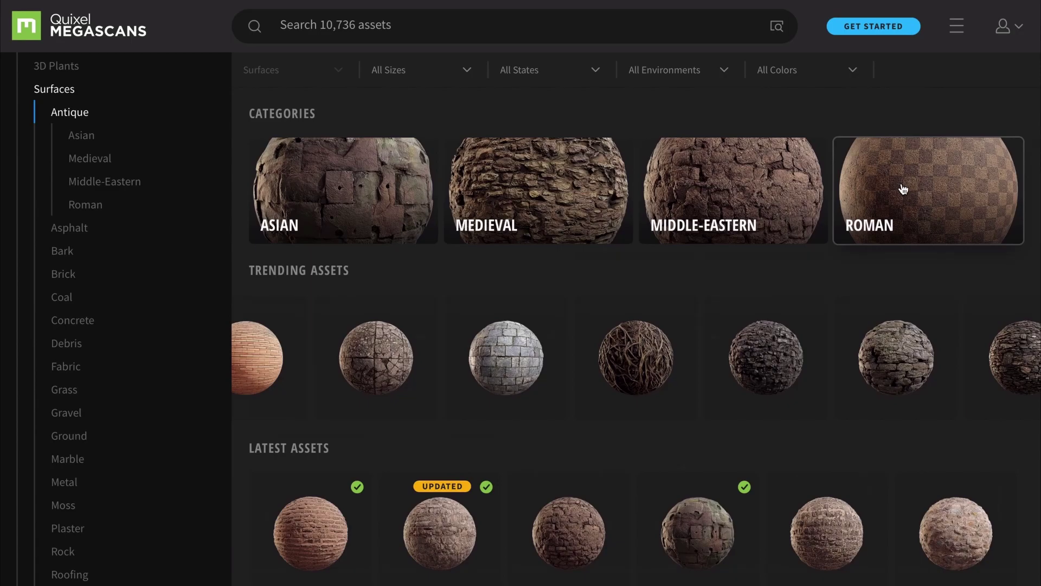
pyautogui.click(903, 188)
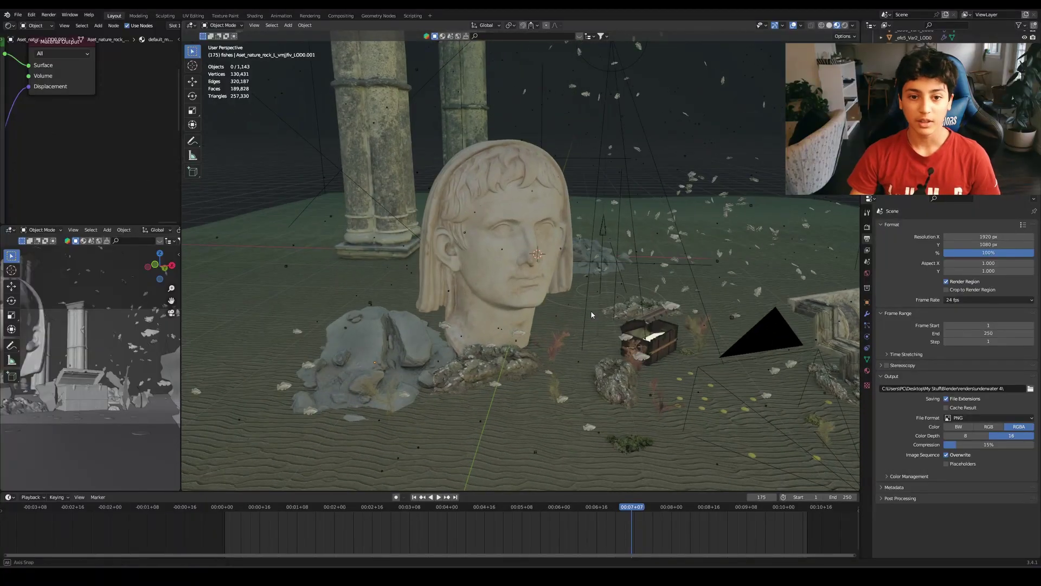
# Return to the Blender scene and examine the treasure chest and surrounding plants up close.
pyautogui.scroll(4, 609, 319)
pyautogui.moveTo(611, 320)
pyautogui.mouseDown(button='middle')
pyautogui.moveTo(620, 318)
pyautogui.moveTo(603, 318)
pyautogui.mouseUp(button='middle')
pyautogui.scroll(-2, 612, 313)
pyautogui.scroll(3, 610, 315)
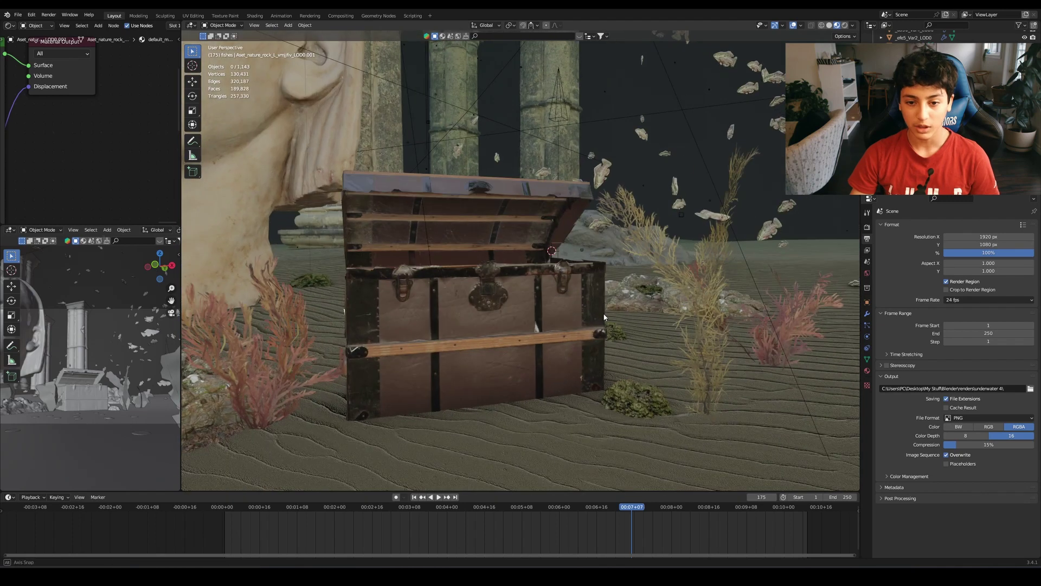
pyautogui.moveTo(484, 279); pyautogui.dragTo(495, 297, button='middle')
pyautogui.moveTo(558, 358); pyautogui.dragTo(562, 327, button='middle')
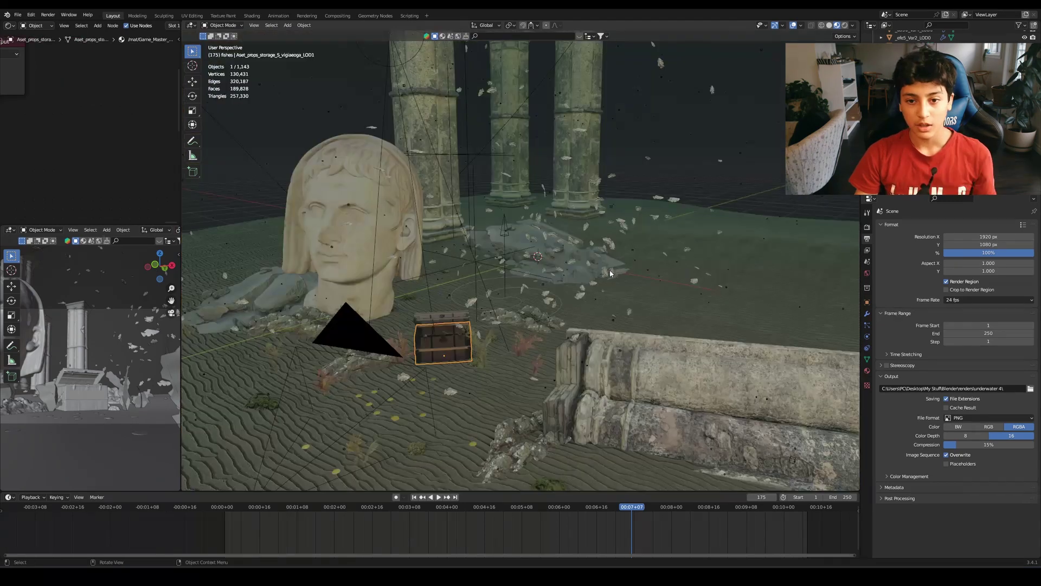
# Select the sandy ground plane and enlarge the node editor to show its complete material node setup.
pyautogui.scroll(-3, 610, 273)
pyautogui.click(648, 278)
pyautogui.click(698, 291)
pyautogui.moveTo(180, 127); pyautogui.dragTo(378, 128)
pyautogui.moveTo(163, 178); pyautogui.dragTo(263, 132, button='middle')
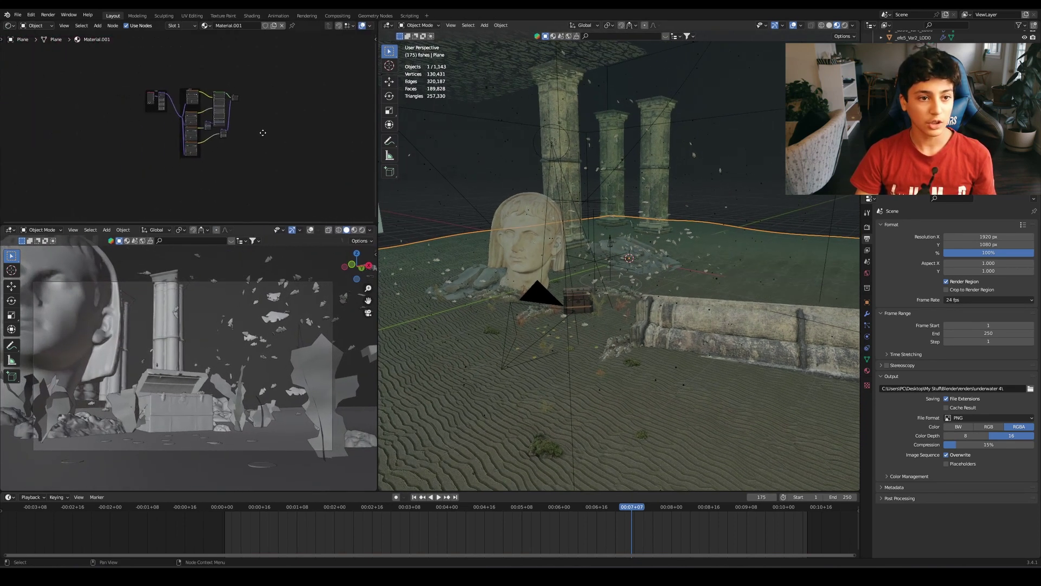
pyautogui.scroll(5, 182, 111)
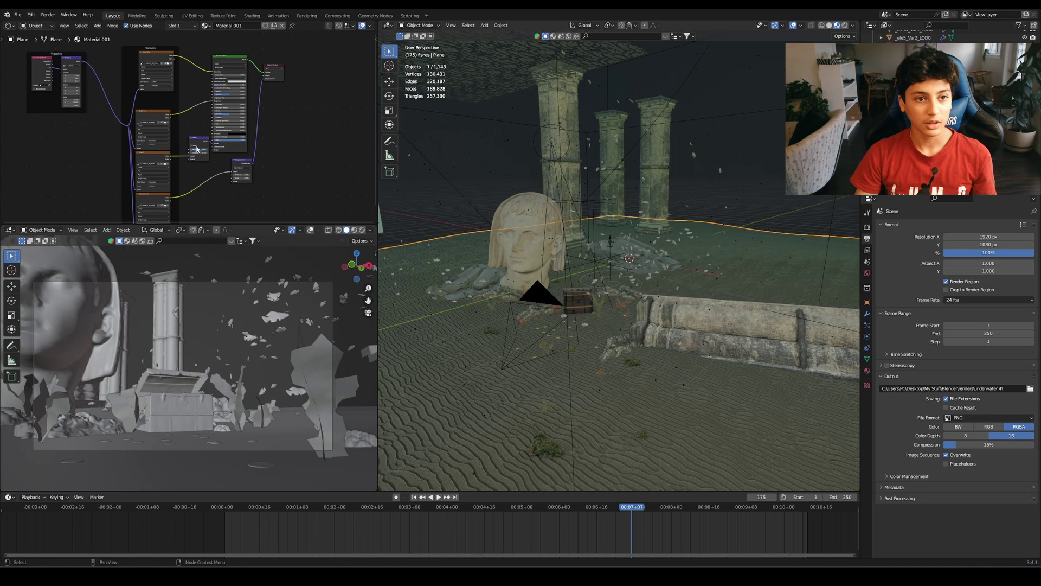
pyautogui.moveTo(264, 225); pyautogui.dragTo(264, 388)
pyautogui.scroll(5, 233, 295)
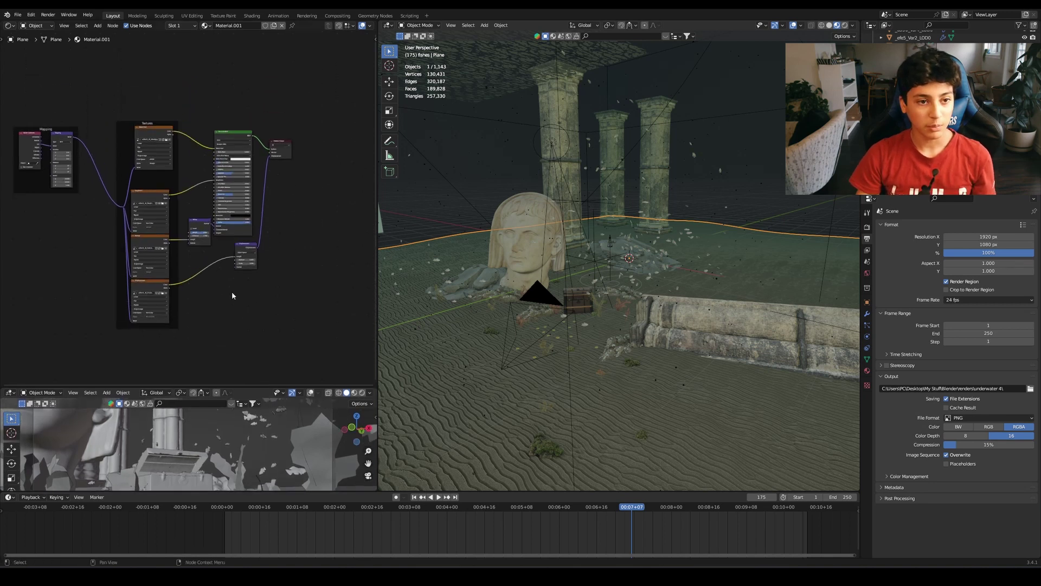
# Select the rock formation behind the chest and inspect its material nodes.
pyautogui.scroll(2, 623, 291)
pyautogui.moveTo(645, 280)
pyautogui.mouseDown(button='middle')
pyautogui.moveTo(623, 291)
pyautogui.moveTo(653, 262)
pyautogui.mouseUp(button='middle')
pyautogui.click(661, 255)
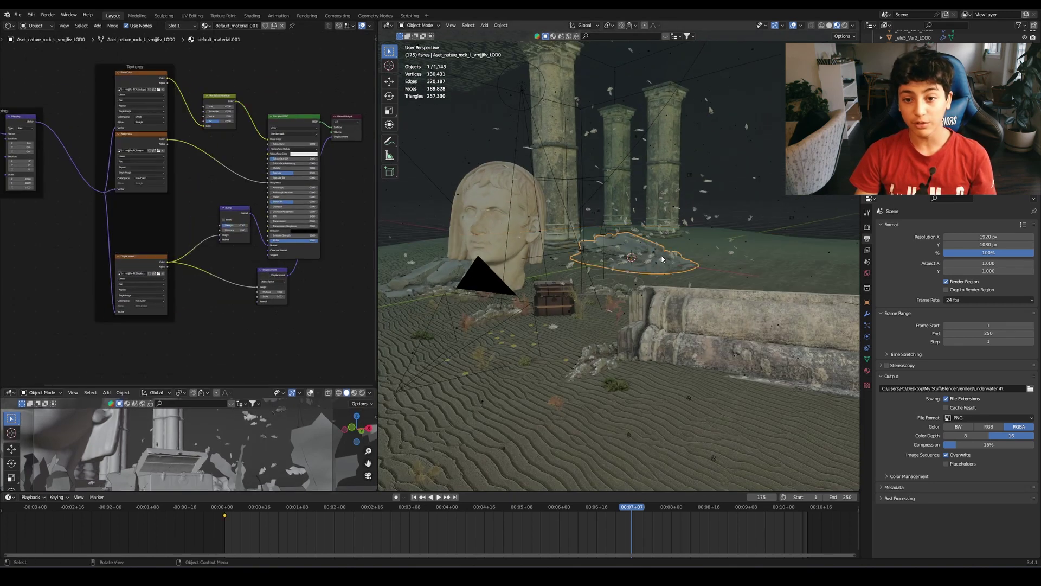
pyautogui.click(659, 267)
# Select the fish emitter plane, play the fish animation and review its particle system settings.
pyautogui.scroll(5, 659, 269)
pyautogui.moveTo(665, 283); pyautogui.dragTo(656, 281, button='middle')
pyautogui.scroll(-3, 656, 282)
pyautogui.scroll(-6, 656, 281)
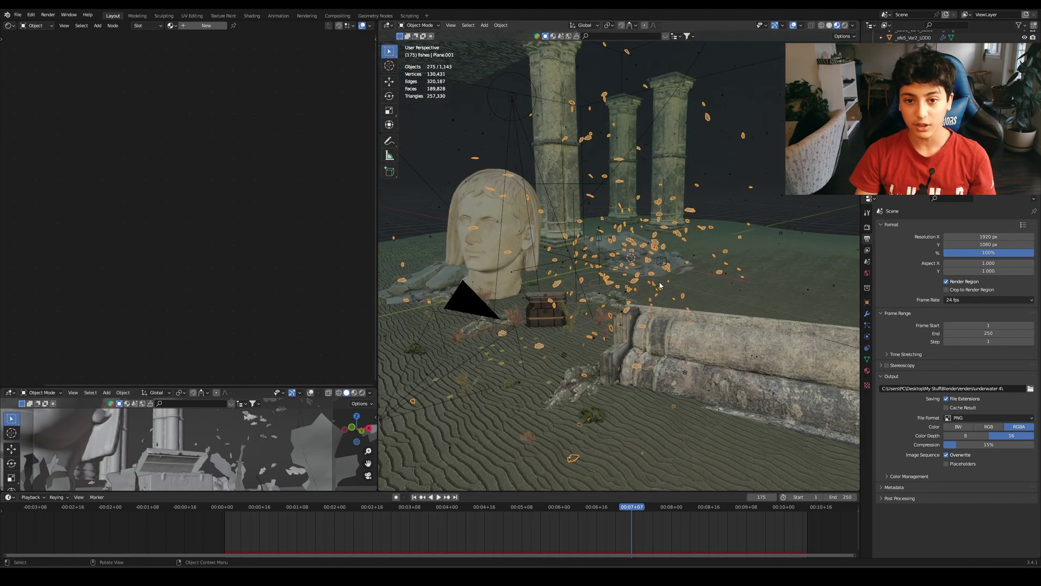
pyautogui.click(867, 325)
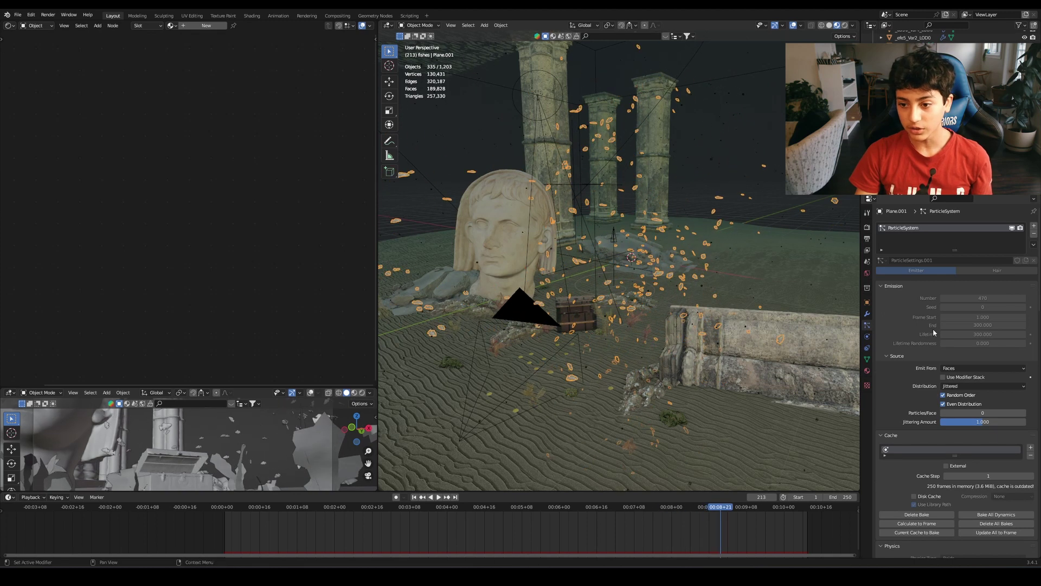
pyautogui.scroll(-3, 933, 330)
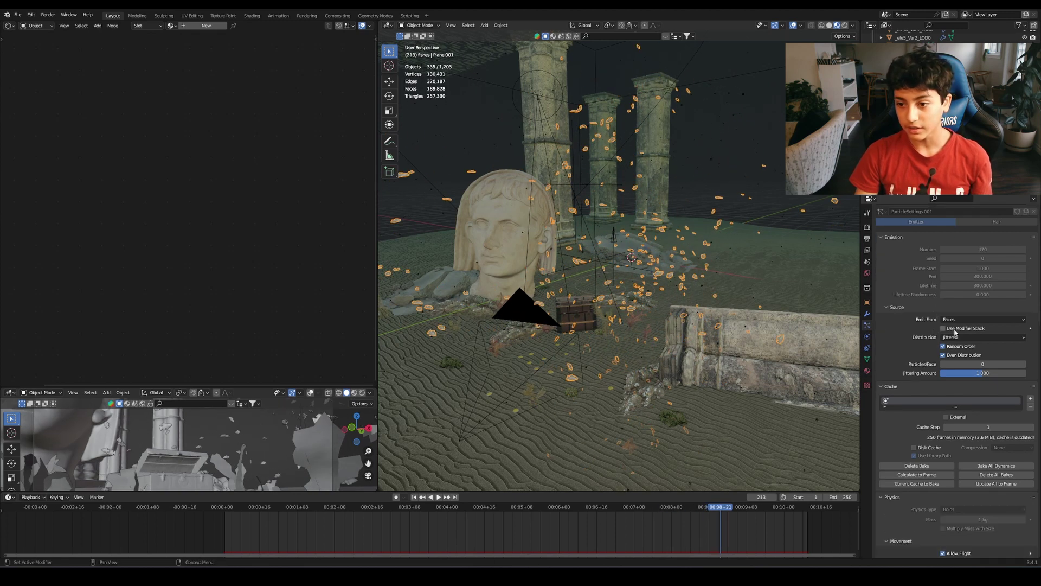
# Examine the emitter plane beside the scene and select the vortex force field near the chest.
pyautogui.moveTo(846, 325); pyautogui.dragTo(721, 281, button='middle')
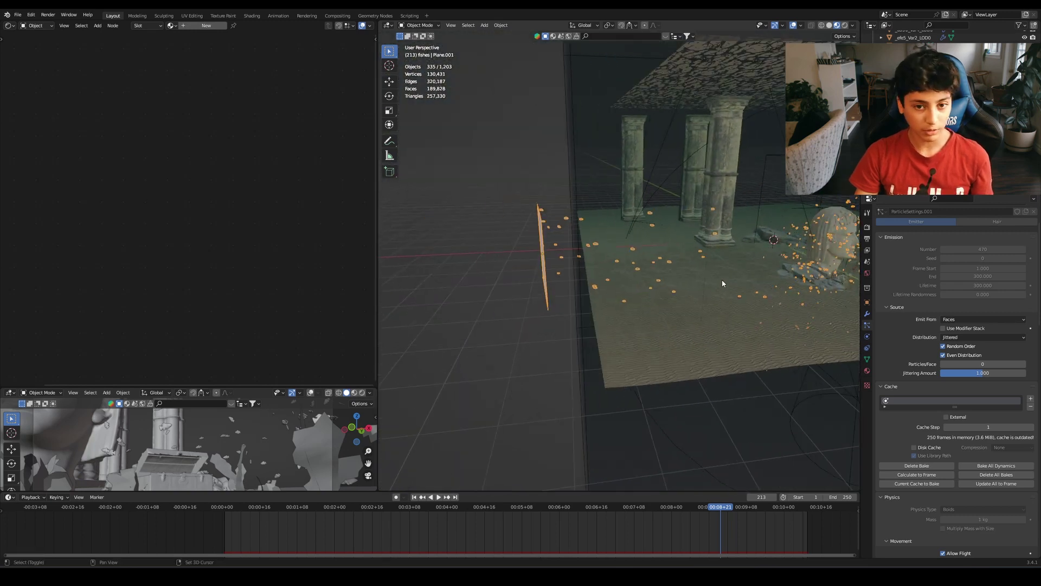
pyautogui.scroll(3, 721, 281)
pyautogui.moveTo(581, 300); pyautogui.dragTo(459, 250, button='middle')
pyautogui.moveTo(588, 276); pyautogui.dragTo(546, 294, button='middle')
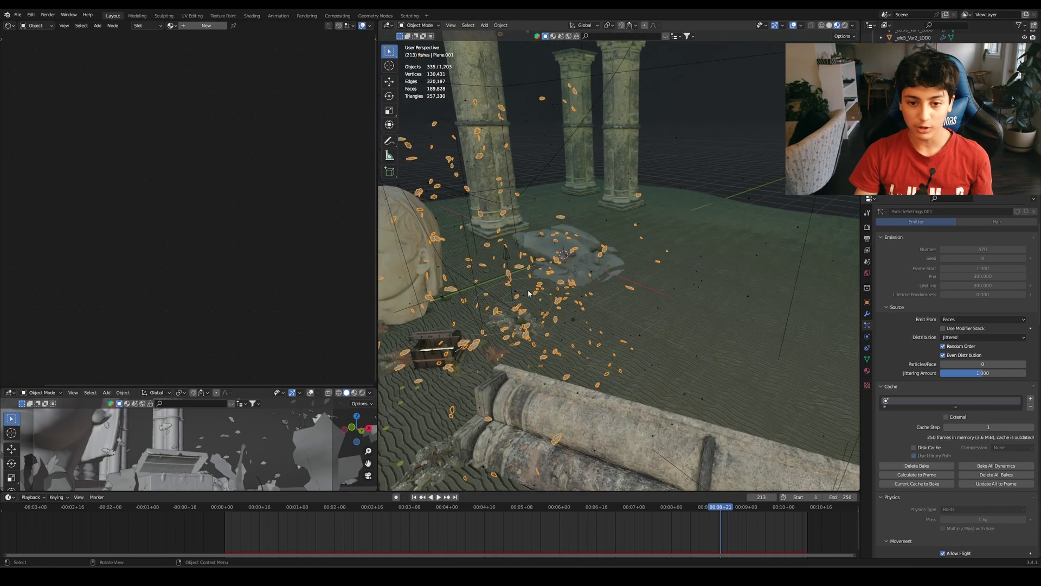
pyautogui.click(508, 257)
pyautogui.moveTo(508, 257); pyautogui.dragTo(541, 272, button='middle')
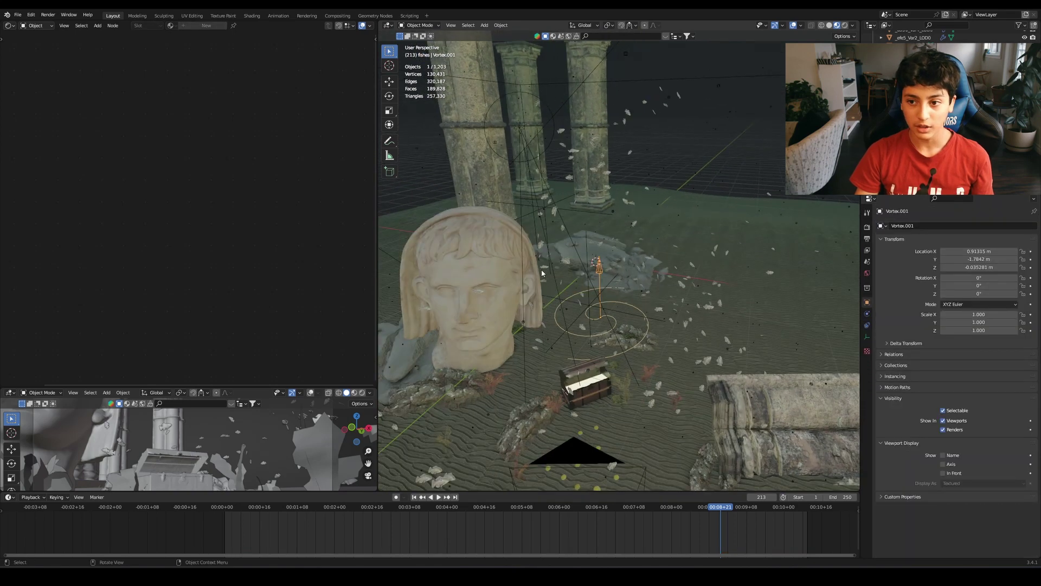
# Reselect the fish emitter plane and review its particle physics and movement settings.
pyautogui.click(558, 217)
pyautogui.moveTo(559, 217); pyautogui.dragTo(637, 273, button='middle')
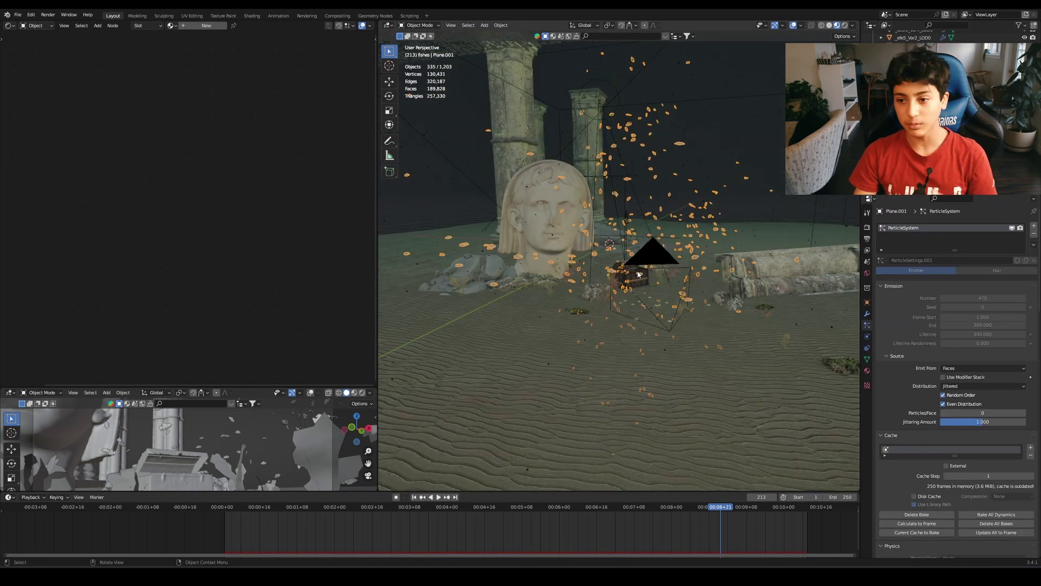
pyautogui.scroll(-6, 921, 337)
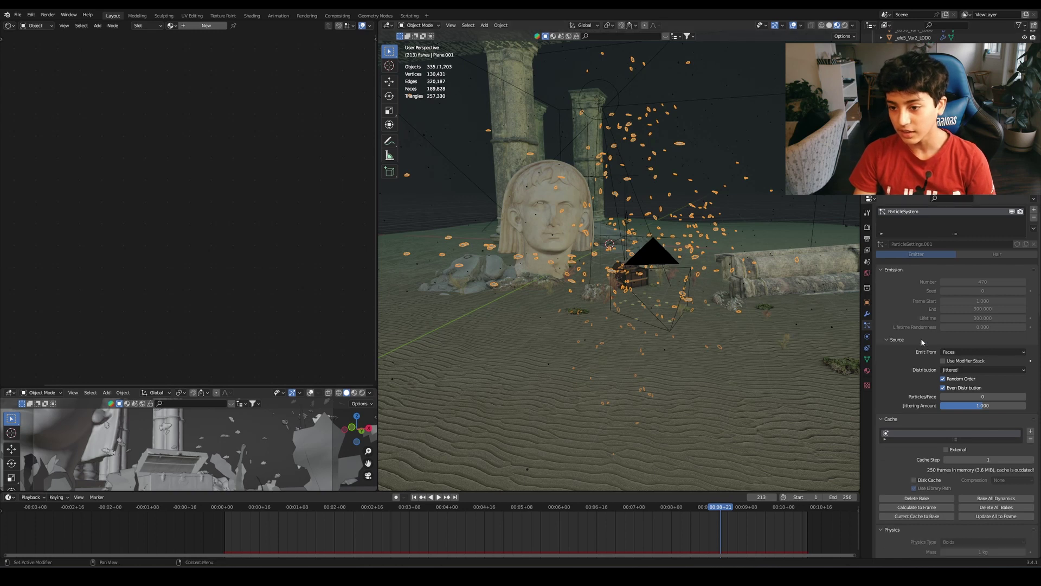
pyautogui.scroll(-7, 921, 342)
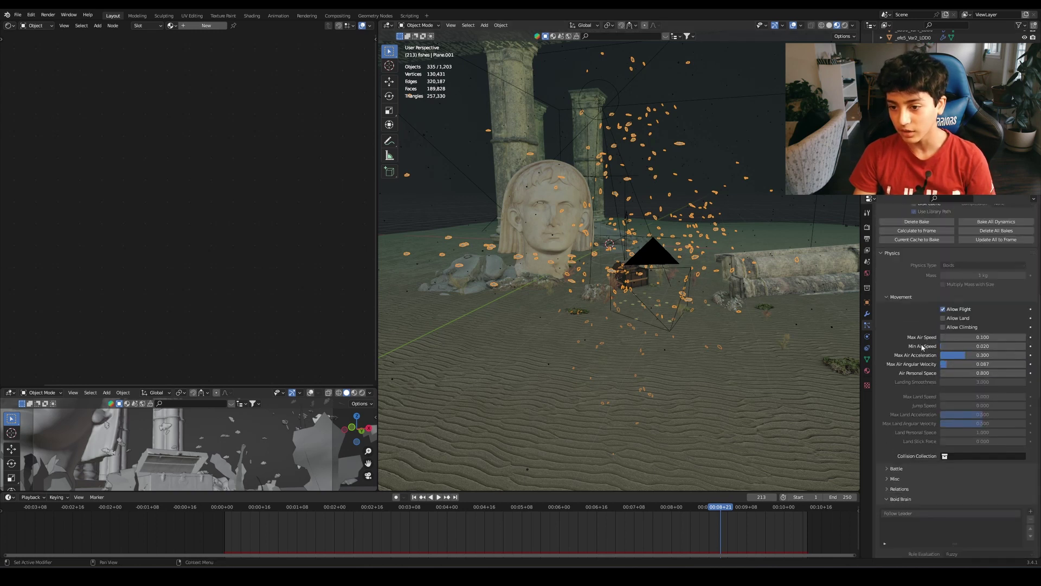
pyautogui.scroll(7, 918, 337)
# Examine the school of fish particles above the chest and fallen columns.
pyautogui.moveTo(765, 314); pyautogui.dragTo(701, 280, button='middle')
pyautogui.scroll(4, 731, 321)
pyautogui.scroll(-6, 687, 279)
pyautogui.scroll(4, 694, 281)
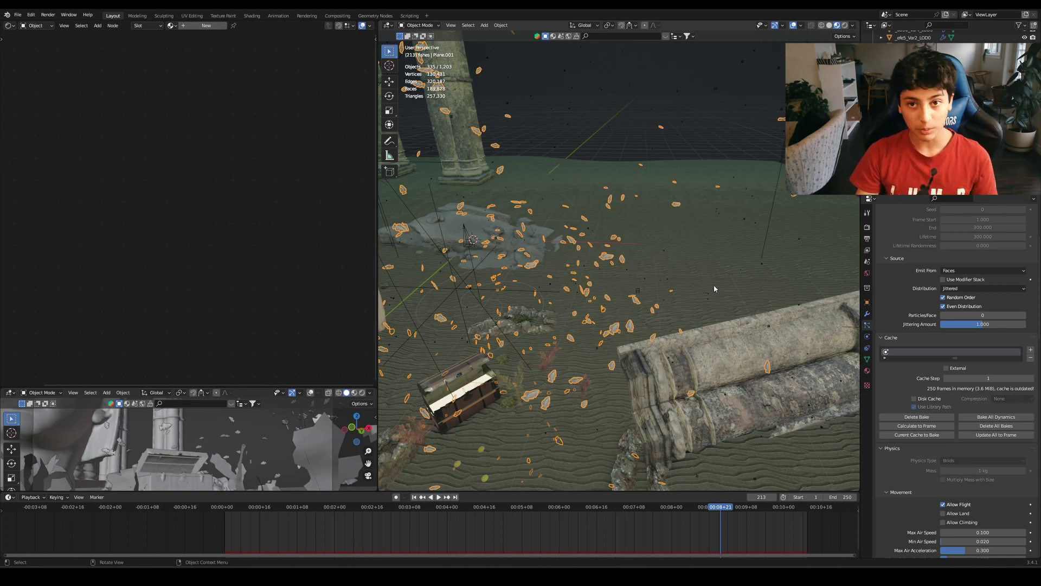
pyautogui.scroll(-3, 714, 285)
# Select one of the source fish models beyond the fallen columns and preview the swimming animation.
pyautogui.keyDown('shift'); pyautogui.moveTo(797, 300); pyautogui.dragTo(558, 248, button='middle'); pyautogui.keyUp('shift')
pyautogui.moveTo(691, 272); pyautogui.dragTo(655, 261, button='middle')
pyautogui.scroll(3, 677, 273)
pyautogui.scroll(3, 611, 278)
pyautogui.scroll(-3, 661, 254)
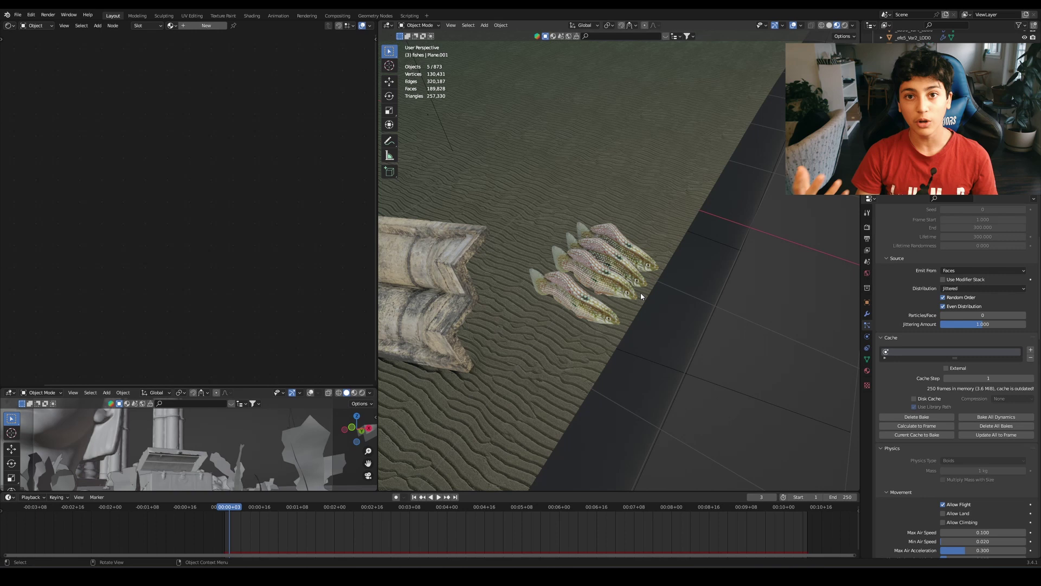
pyautogui.moveTo(662, 289)
pyautogui.keyDown('ctrl'); pyautogui.mouseDown(button='middle')
pyautogui.moveTo(657, 262)
pyautogui.moveTo(659, 271)
pyautogui.mouseUp(button='middle'); pyautogui.keyUp('ctrl')
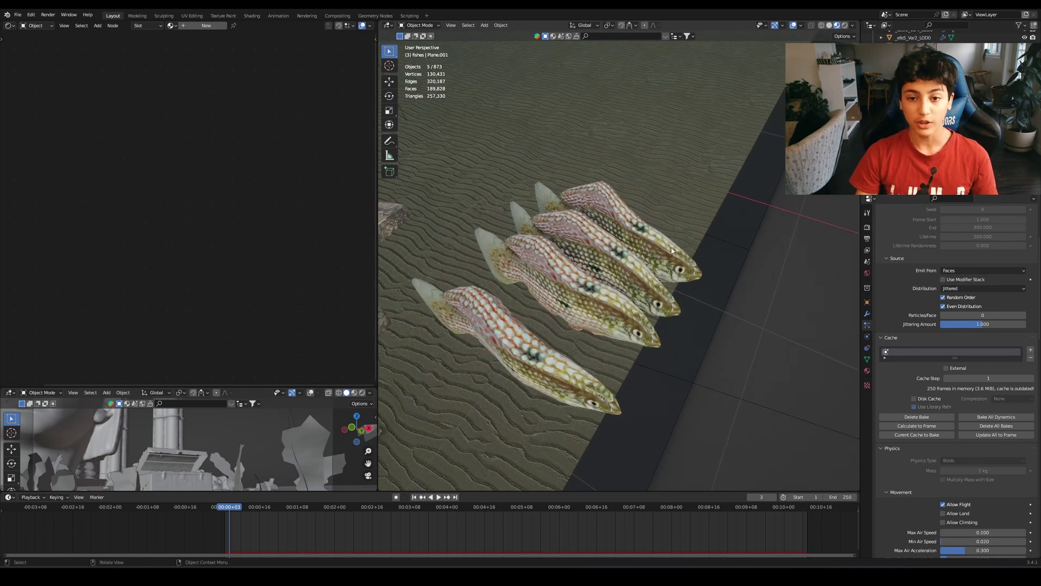
pyautogui.click(671, 251)
pyautogui.press('space')
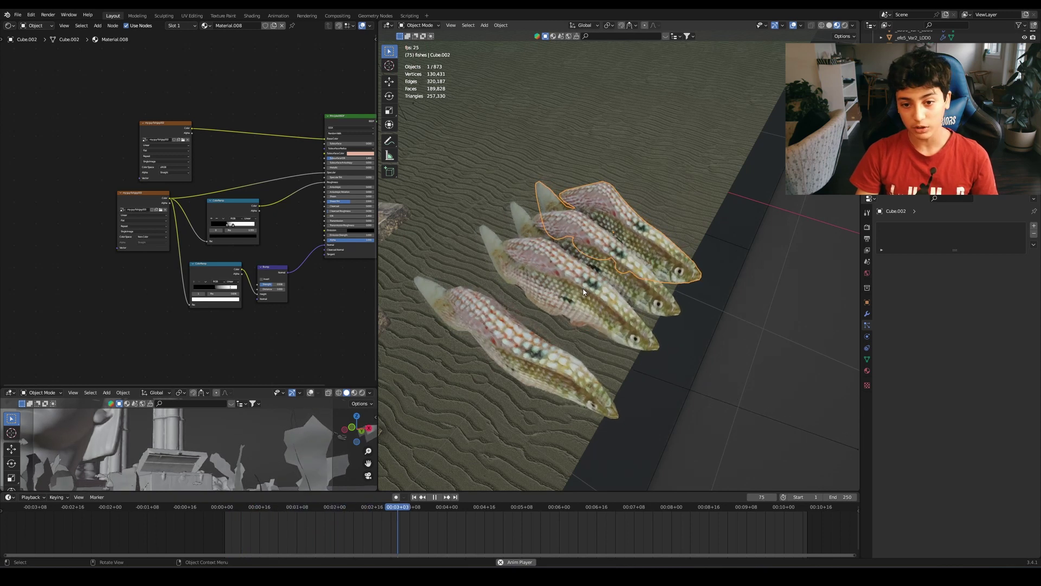
pyautogui.press('space')
# Examine the overall scene layout and look through the scene camera.
pyautogui.scroll(-11, 538, 310)
pyautogui.moveTo(543, 300); pyautogui.dragTo(672, 282, button='middle')
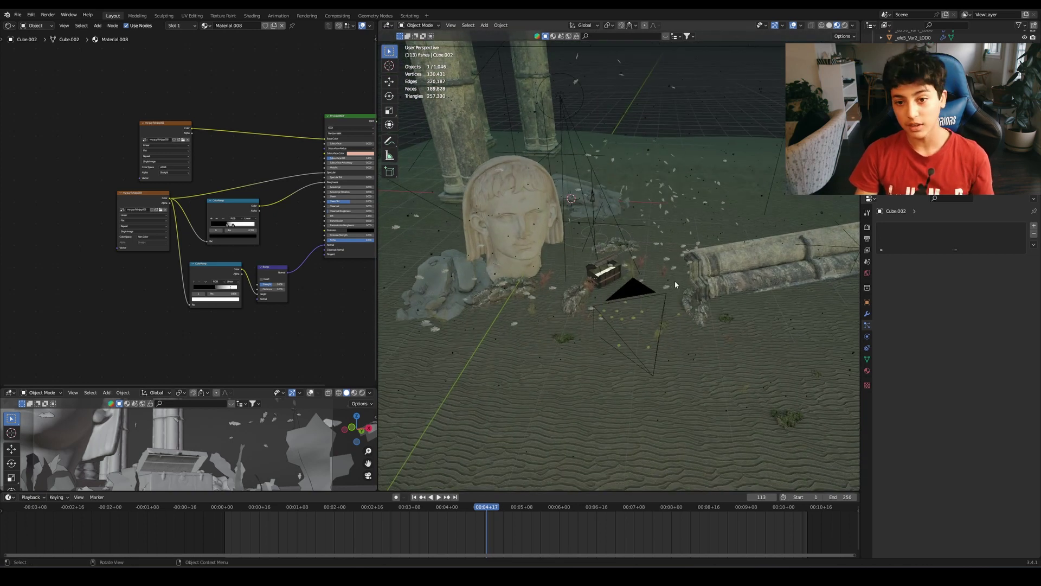
pyautogui.scroll(2, 675, 283)
pyautogui.moveTo(617, 274); pyautogui.dragTo(660, 297, button='middle')
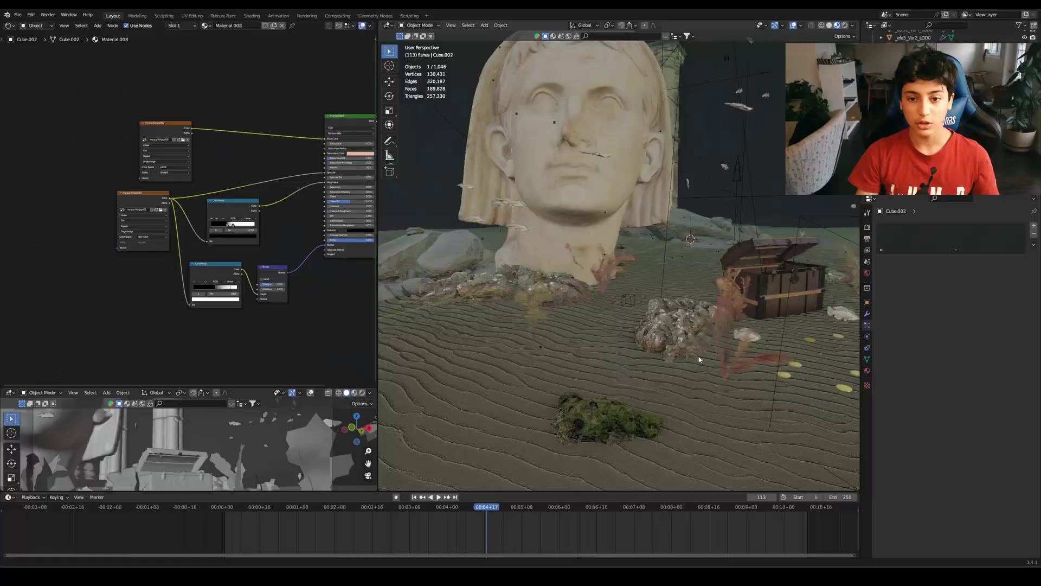
pyautogui.scroll(-2, 694, 356)
pyautogui.press('KP_0')
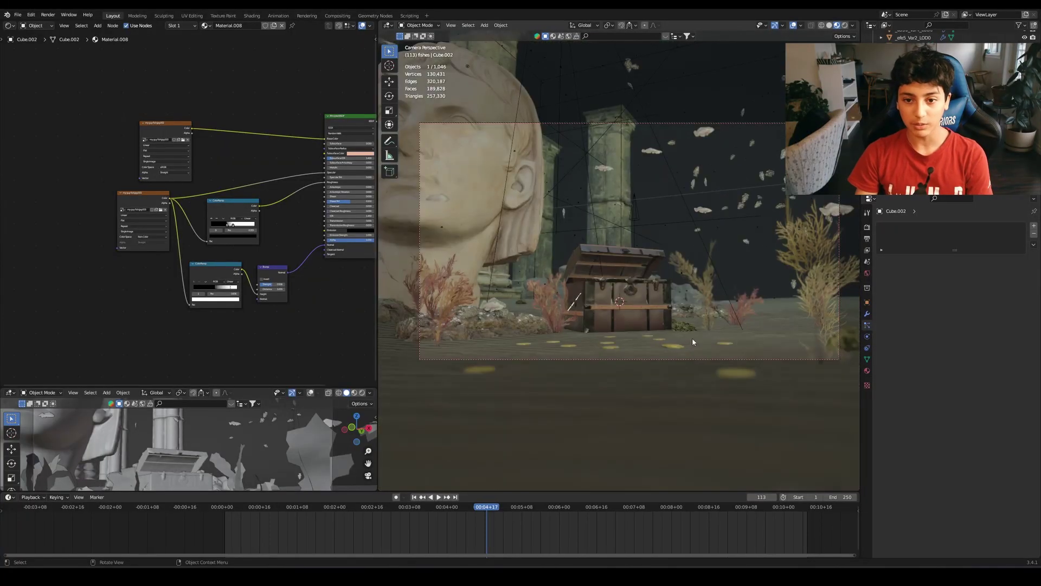
# Compare the shot framed in camera view with free views around the camera.
pyautogui.moveTo(663, 314); pyautogui.dragTo(664, 313, button='middle')
pyautogui.press('KP_0')
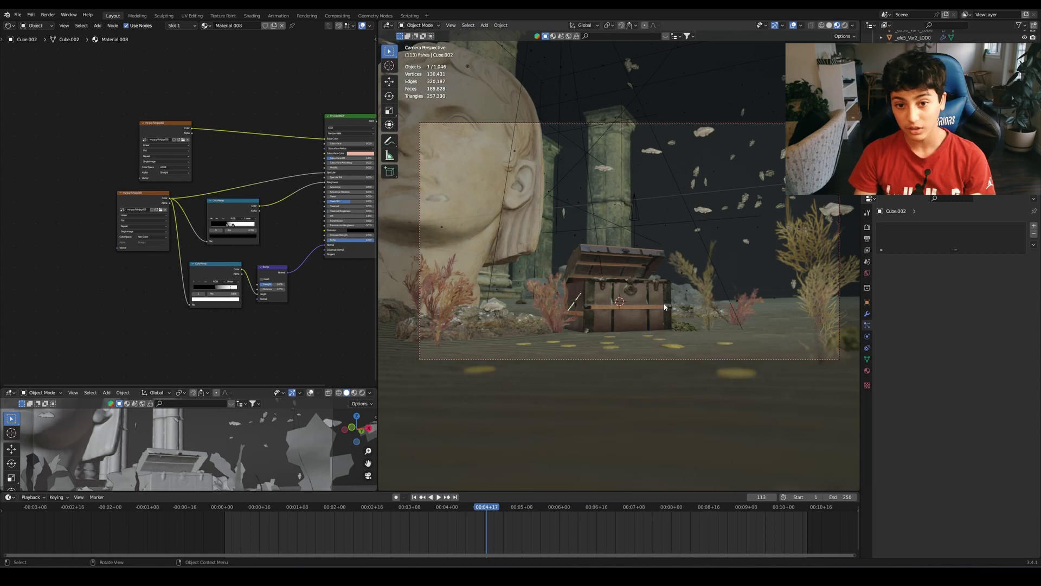
pyautogui.scroll(-2, 664, 307)
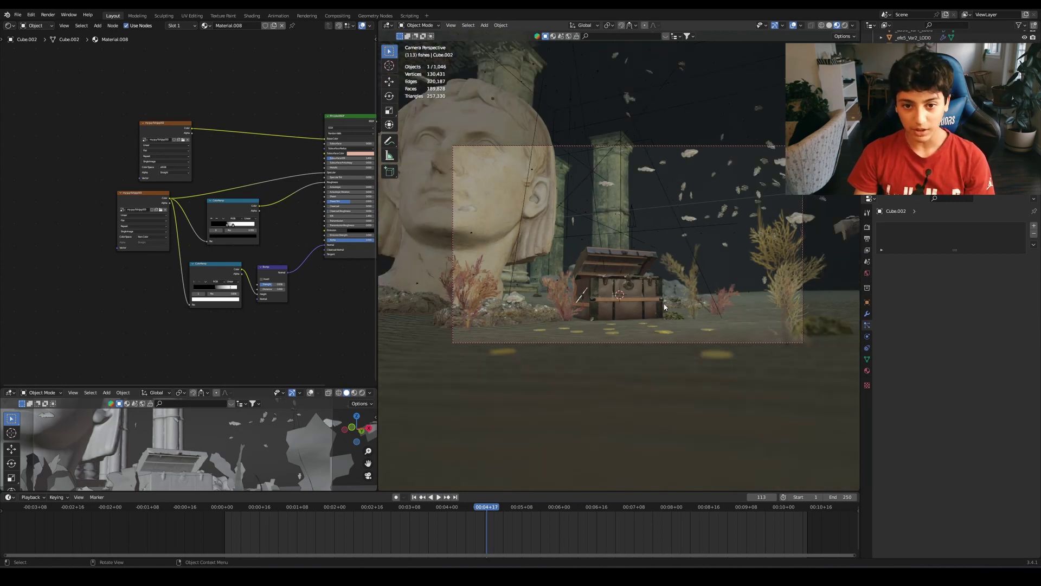
pyautogui.moveTo(664, 307); pyautogui.dragTo(669, 294, button='middle')
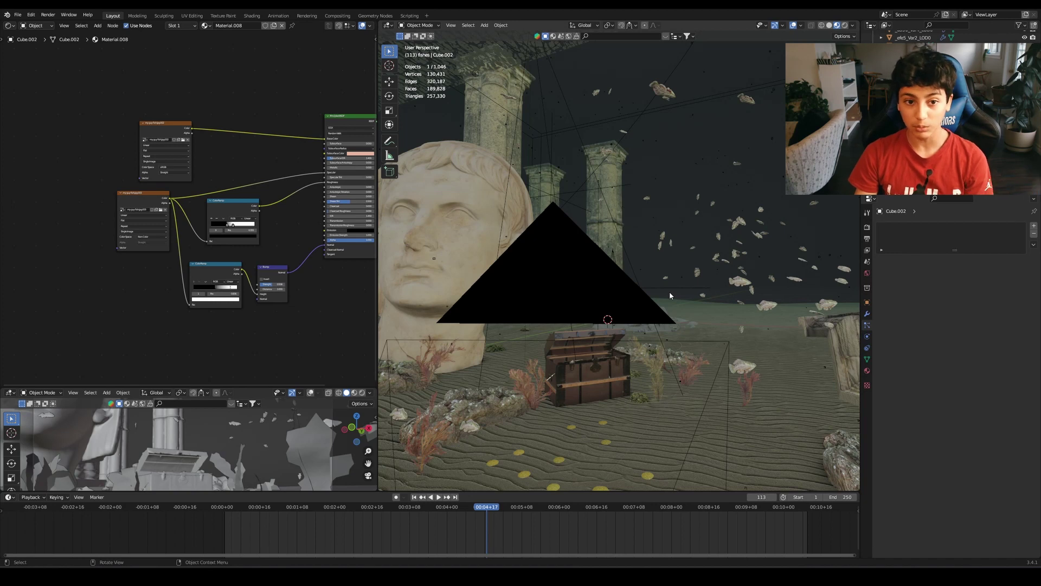
pyautogui.scroll(-4, 670, 292)
pyautogui.moveTo(670, 291)
pyautogui.mouseDown(button='middle')
pyautogui.moveTo(674, 303)
pyautogui.moveTo(675, 262)
pyautogui.moveTo(668, 290)
pyautogui.moveTo(653, 282)
pyautogui.moveTo(642, 297)
pyautogui.moveTo(636, 288)
pyautogui.moveTo(649, 291)
pyautogui.mouseUp(button='middle')
pyautogui.scroll(4, 687, 308)
pyautogui.scroll(-3, 672, 284)
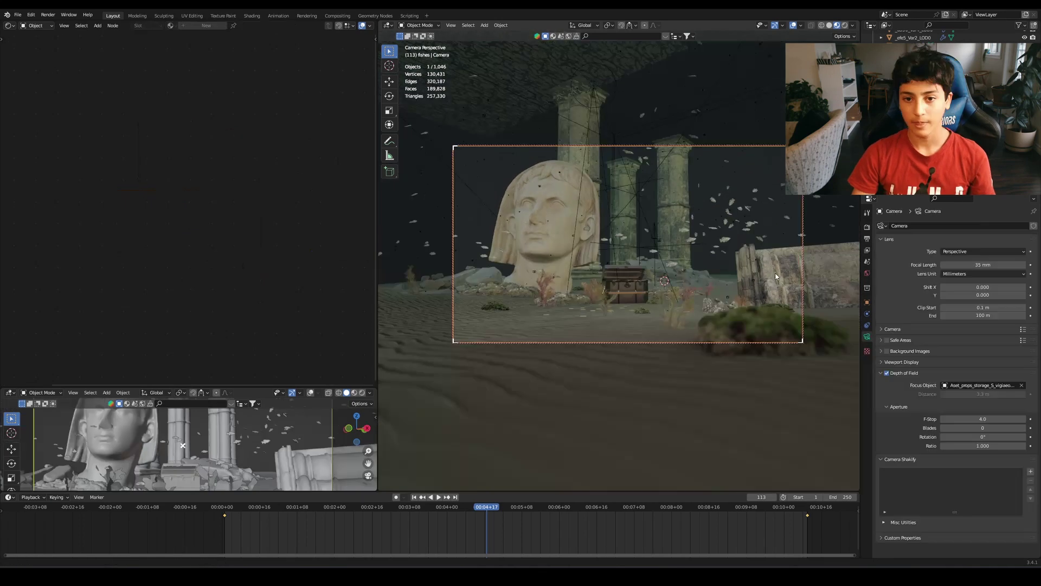
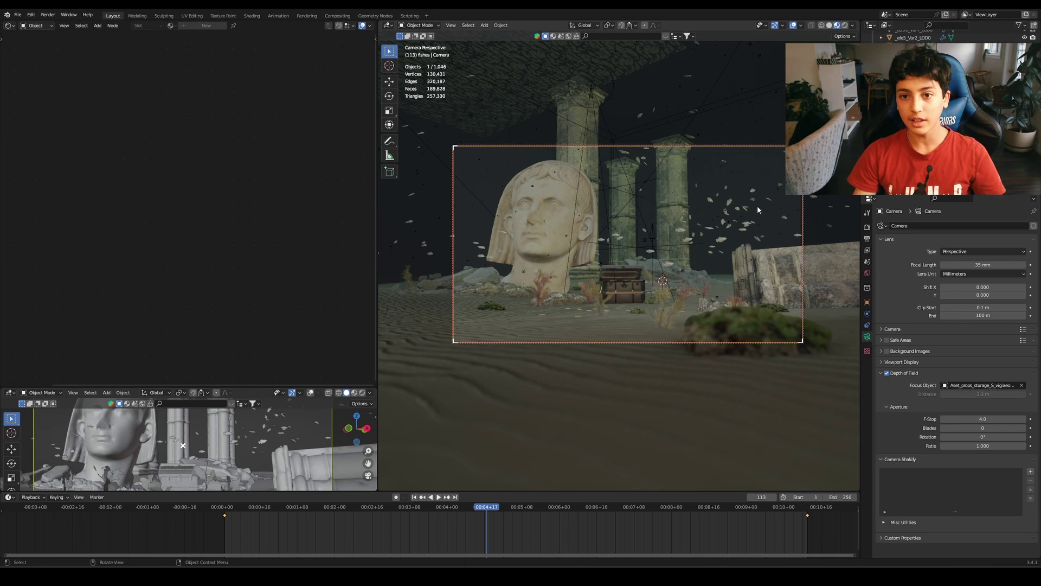
# Save the file and preview the camera view in rendered shading within a widened 3D viewport.
pyautogui.hotkey('ctrl', 's')
pyautogui.click(829, 27)
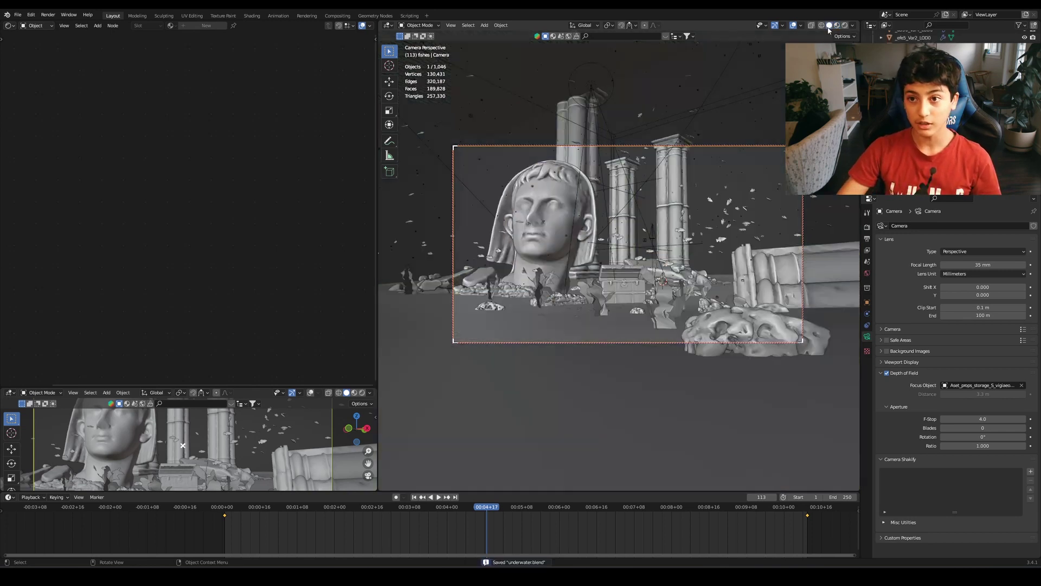
pyautogui.click(844, 26)
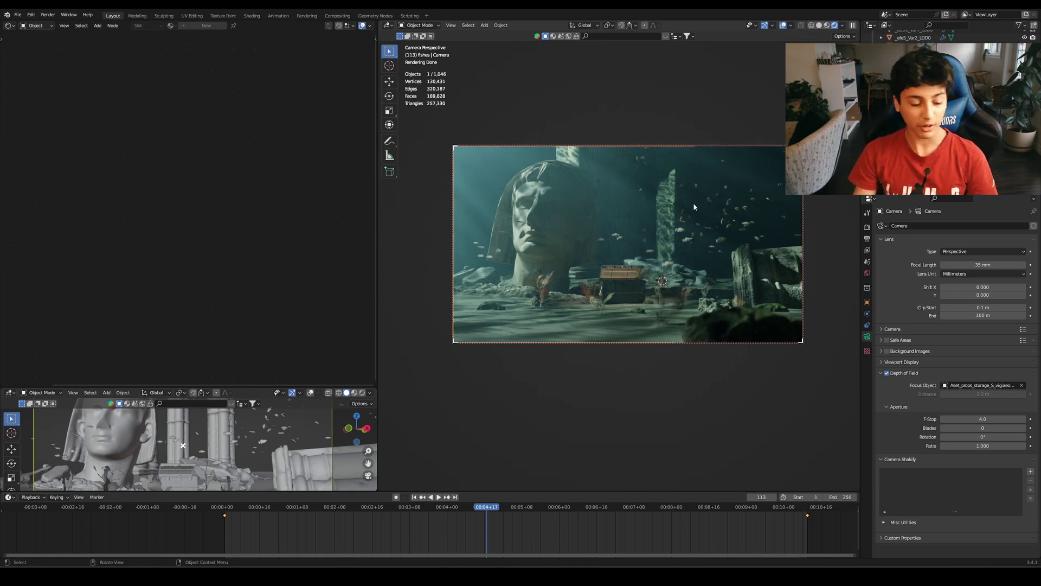
pyautogui.moveTo(377, 270); pyautogui.dragTo(210, 274)
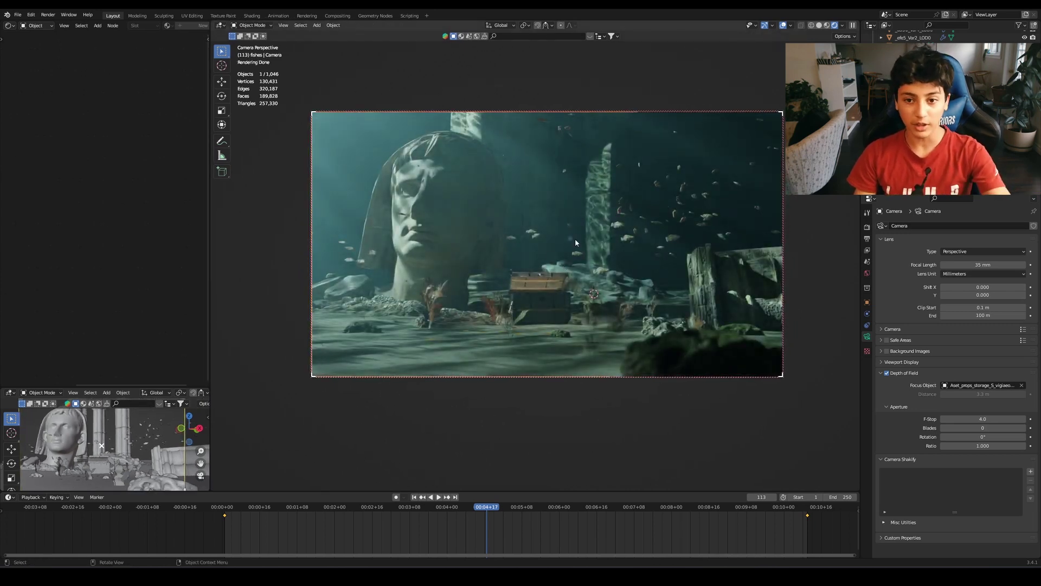
# Examine the rendered water volume, the caustics plane and the lit seabed from outside the camera view.
pyautogui.moveTo(625, 210); pyautogui.dragTo(613, 271, button='middle')
pyautogui.scroll(-5, 627, 211)
pyautogui.scroll(-4, 627, 219)
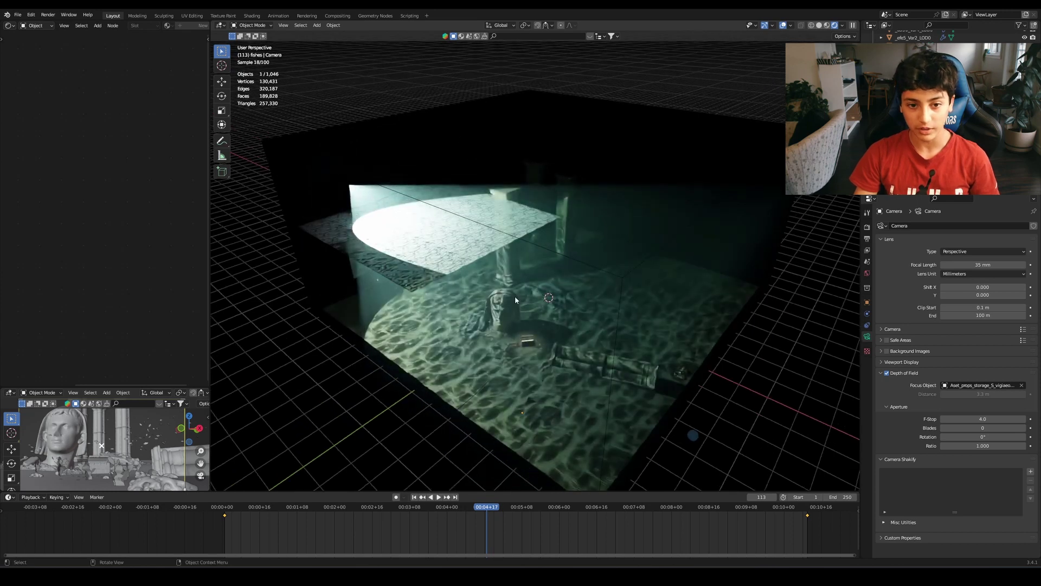
pyautogui.scroll(1, 469, 260)
pyautogui.scroll(3, 468, 242)
pyautogui.moveTo(463, 236); pyautogui.dragTo(548, 208, button='middle')
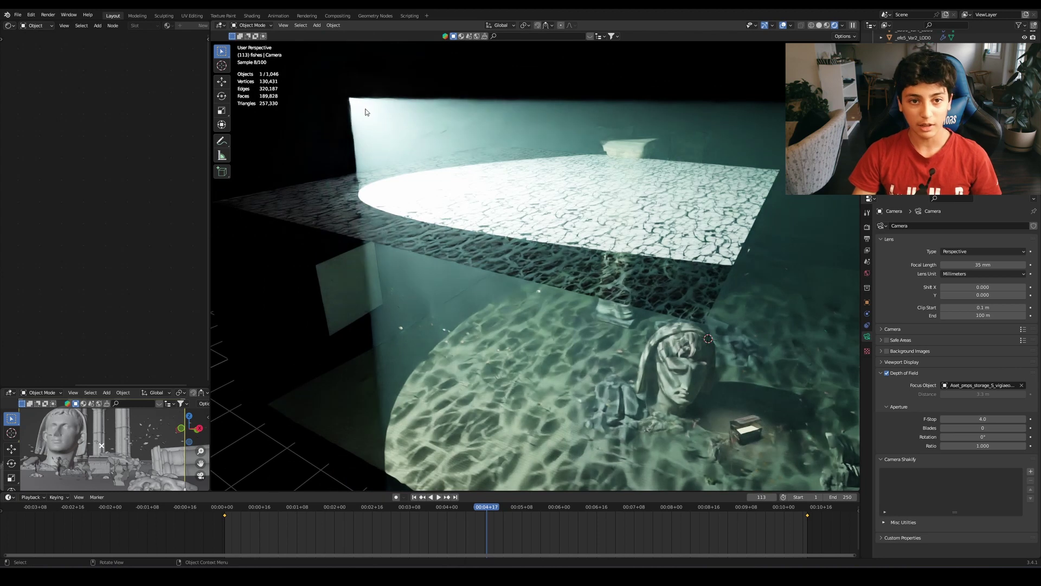
pyautogui.moveTo(634, 253)
pyautogui.mouseDown(button='middle')
pyautogui.moveTo(625, 242)
pyautogui.moveTo(606, 257)
pyautogui.moveTo(619, 267)
pyautogui.mouseUp(button='middle')
pyautogui.scroll(3, 614, 272)
pyautogui.scroll(-3, 614, 268)
pyautogui.scroll(-2, 618, 270)
# Select the caustics plane and show its whole material node tree in an enlarged shader editor.
pyautogui.click(597, 287)
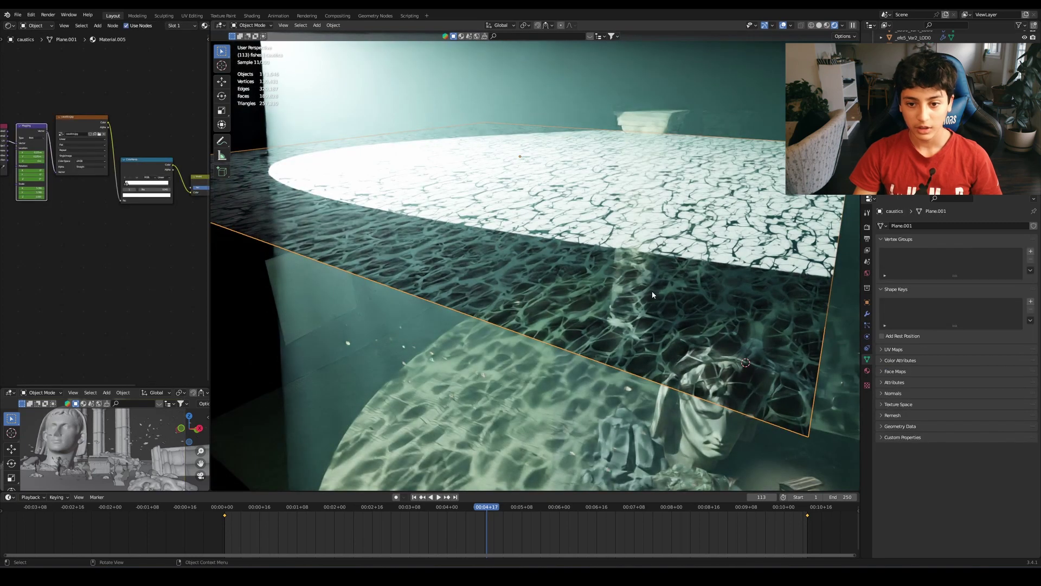
pyautogui.press('Home')
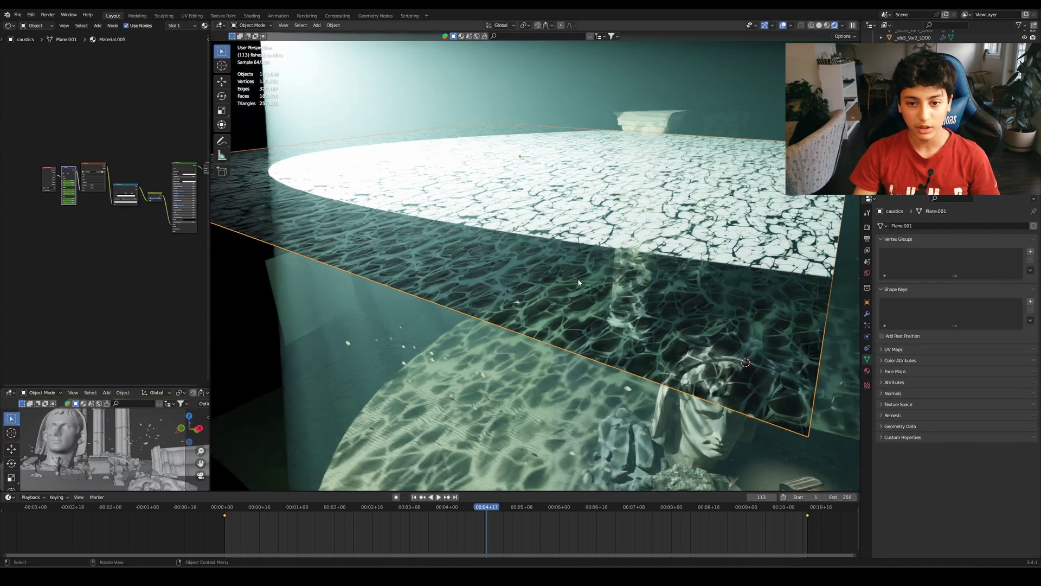
pyautogui.scroll(5, 118, 229)
pyautogui.moveTo(210, 247); pyautogui.dragTo(433, 264)
pyautogui.press('Home')
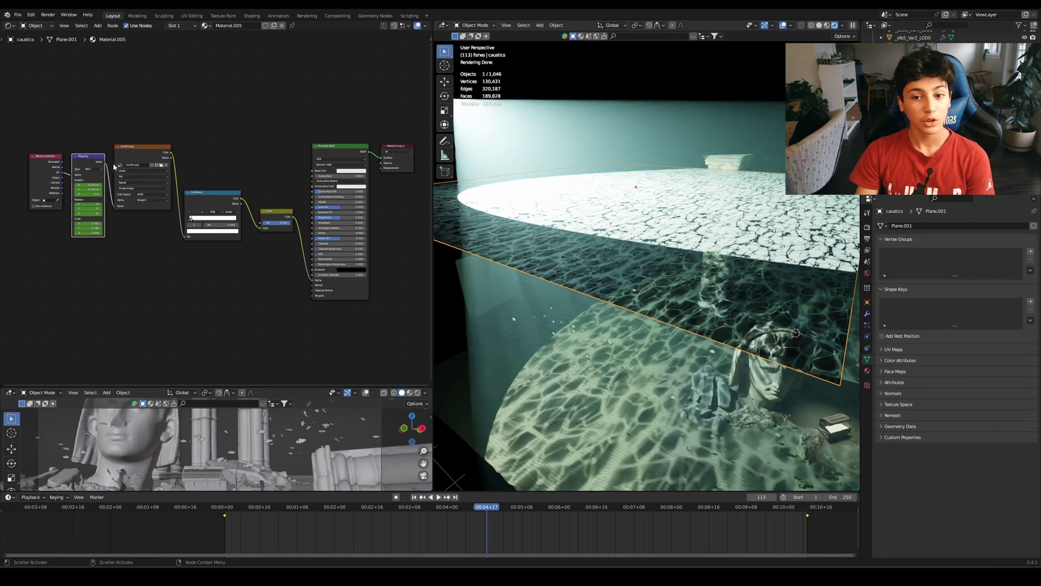
# Select the caustics material's ColorRamp node and preview the animated caustics through the scene camera, ending at frame 140.
pyautogui.press('space')
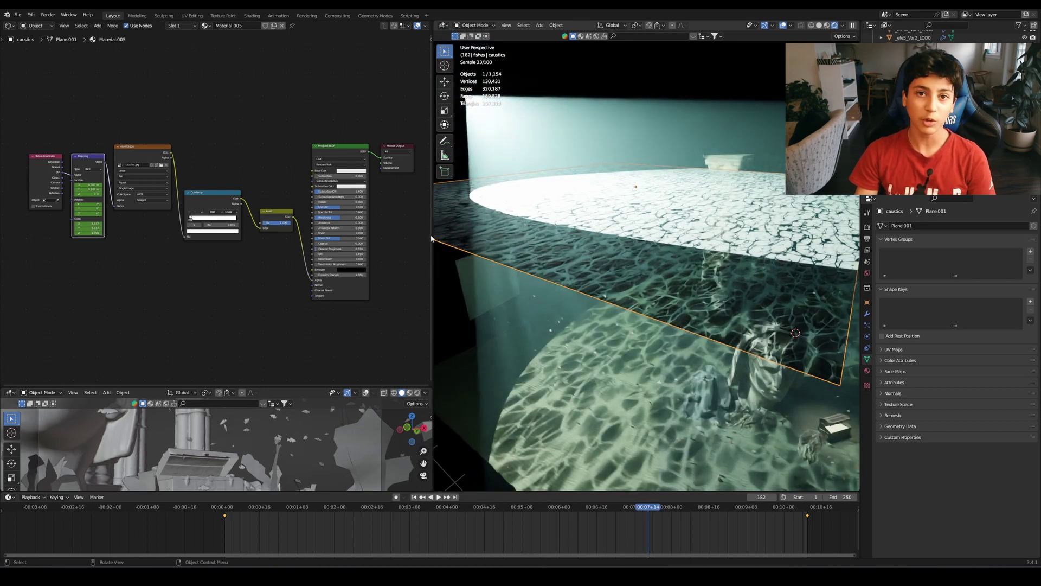
pyautogui.click(206, 195)
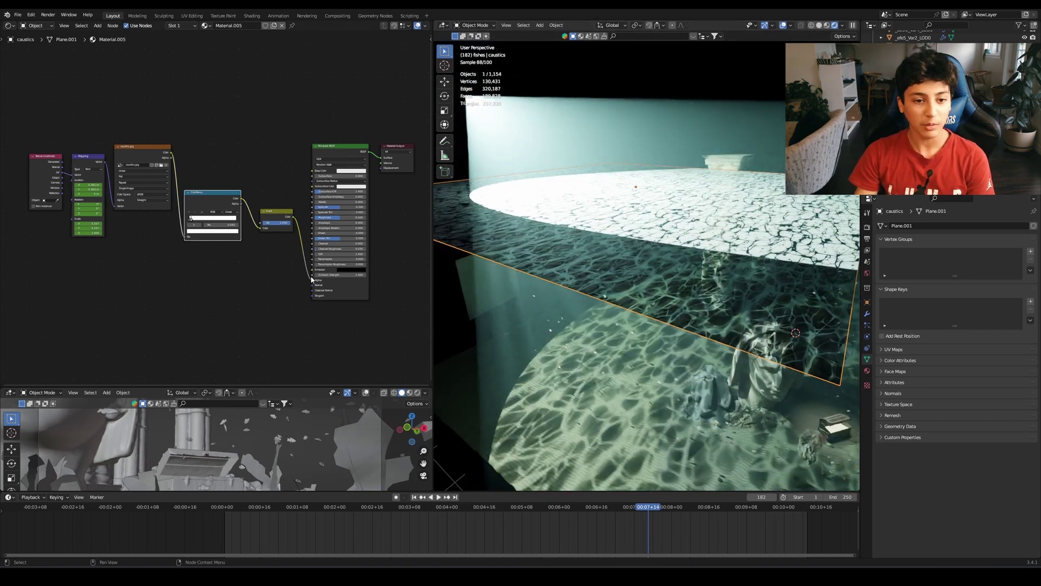
pyautogui.moveTo(628, 302); pyautogui.dragTo(647, 298, button='middle')
pyautogui.press('KP_0')
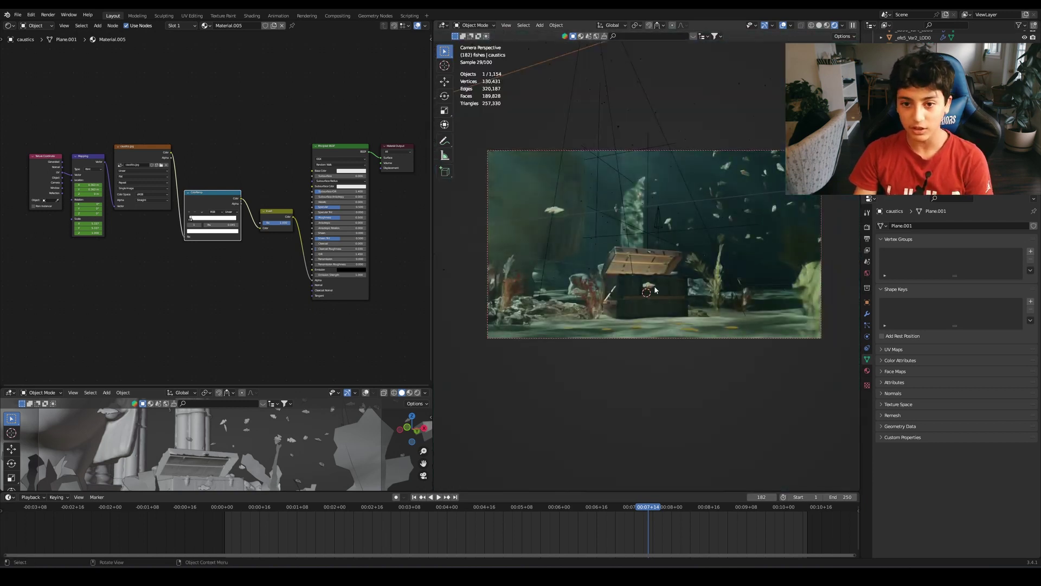
pyautogui.moveTo(628, 513); pyautogui.dragTo(556, 510)
# Select the spot light above the caustics plane and examine its light rays in a widened 3D viewport.
pyautogui.moveTo(645, 311); pyautogui.dragTo(566, 242, button='middle')
pyautogui.scroll(-3, 666, 340)
pyautogui.click(507, 168)
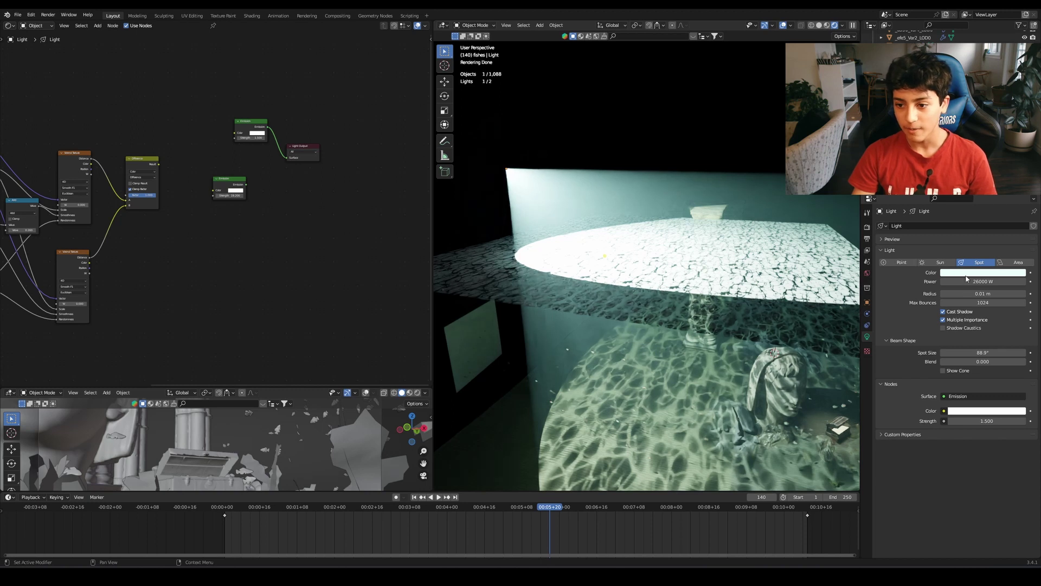
pyautogui.moveTo(744, 321); pyautogui.dragTo(739, 291, button='middle')
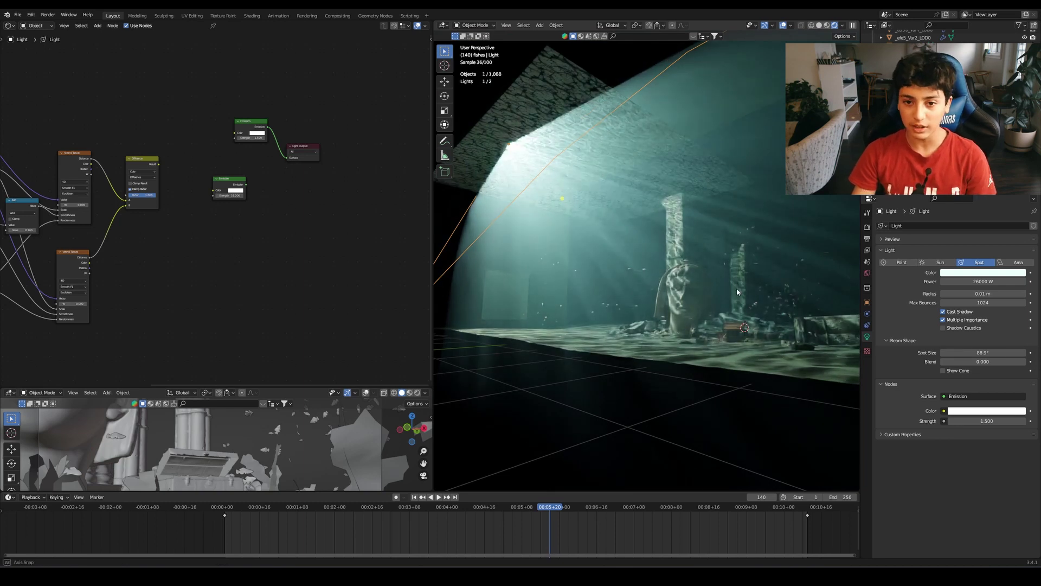
pyautogui.moveTo(736, 288); pyautogui.dragTo(731, 290, button='middle')
pyautogui.moveTo(436, 282); pyautogui.dragTo(209, 282)
pyautogui.moveTo(558, 309); pyautogui.dragTo(557, 302, button='middle')
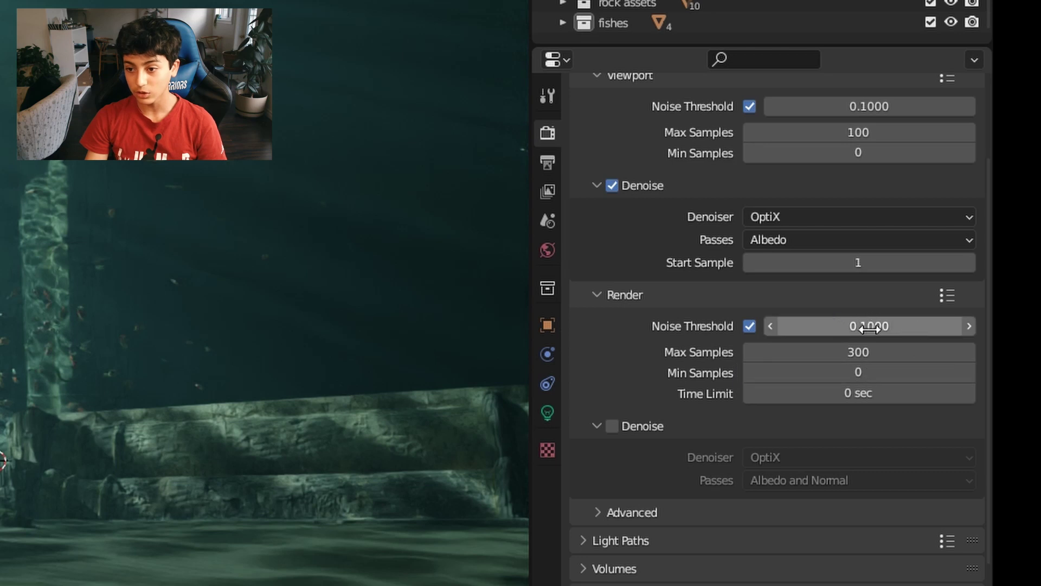
# Review the render sampling settings and expand Light Paths to examine the max bounces, clamping and caustics options.
pyautogui.scroll(2, 882, 340)
pyautogui.scroll(-10, 883, 339)
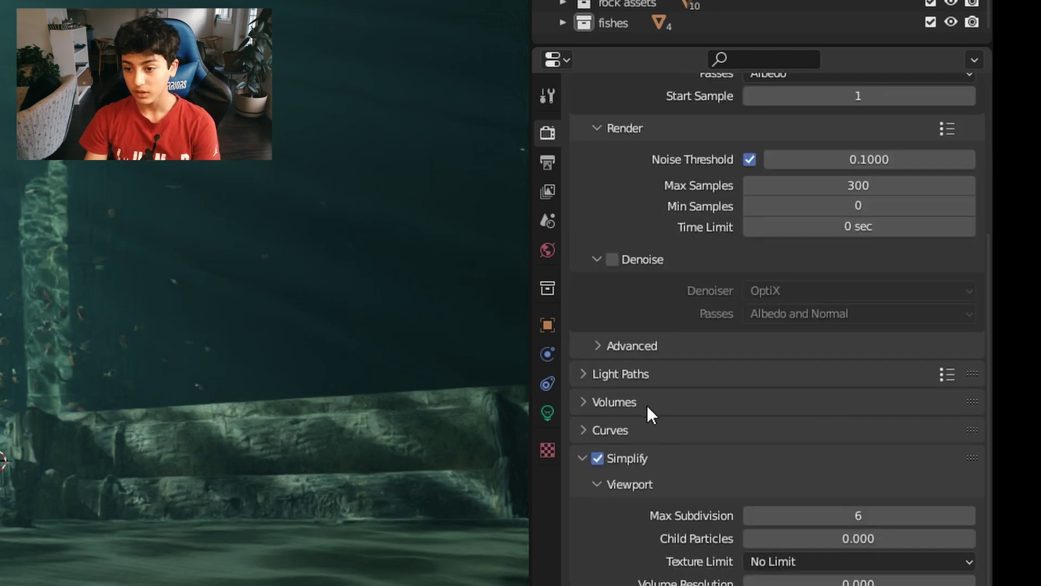
pyautogui.click(649, 374)
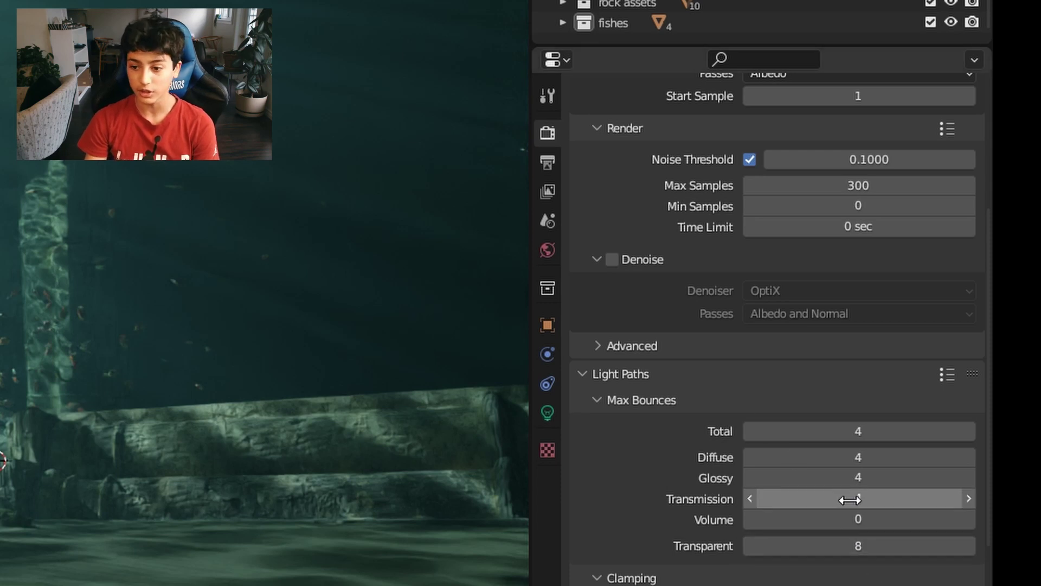
pyautogui.scroll(-10, 850, 498)
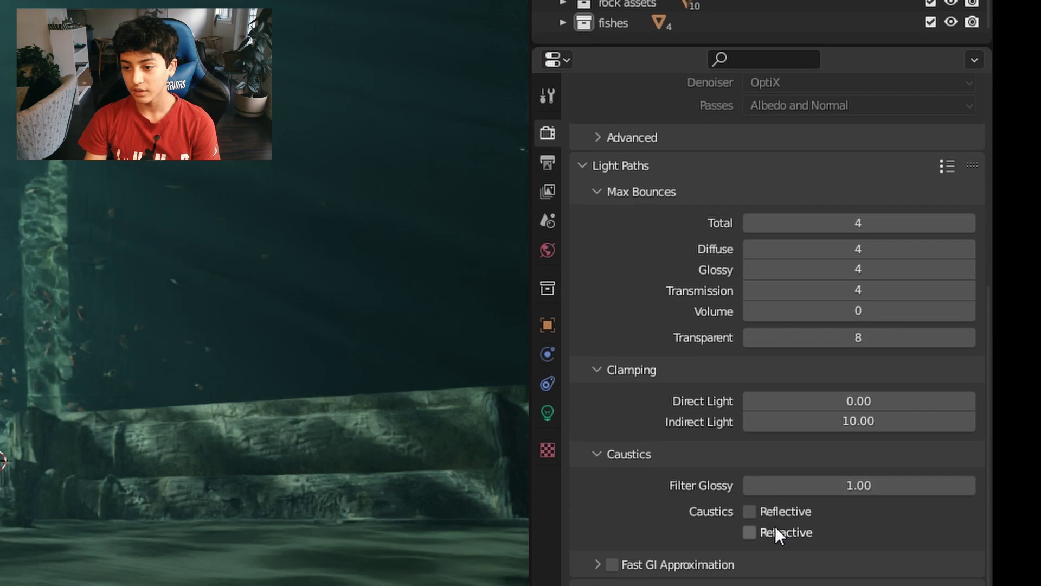
pyautogui.scroll(-4, 774, 526)
pyautogui.scroll(2, 771, 451)
pyautogui.scroll(-4, 775, 444)
# Review the Simplify, Motion Blur and Performance render settings, including tiling and persistent data.
pyautogui.scroll(-10, 765, 488)
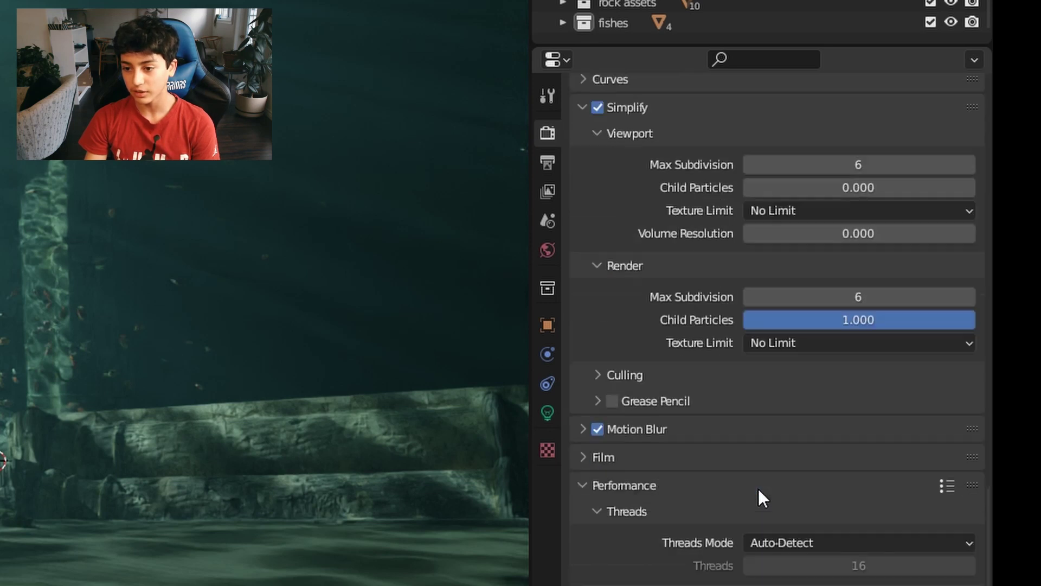
pyautogui.click(670, 426)
pyautogui.click(672, 434)
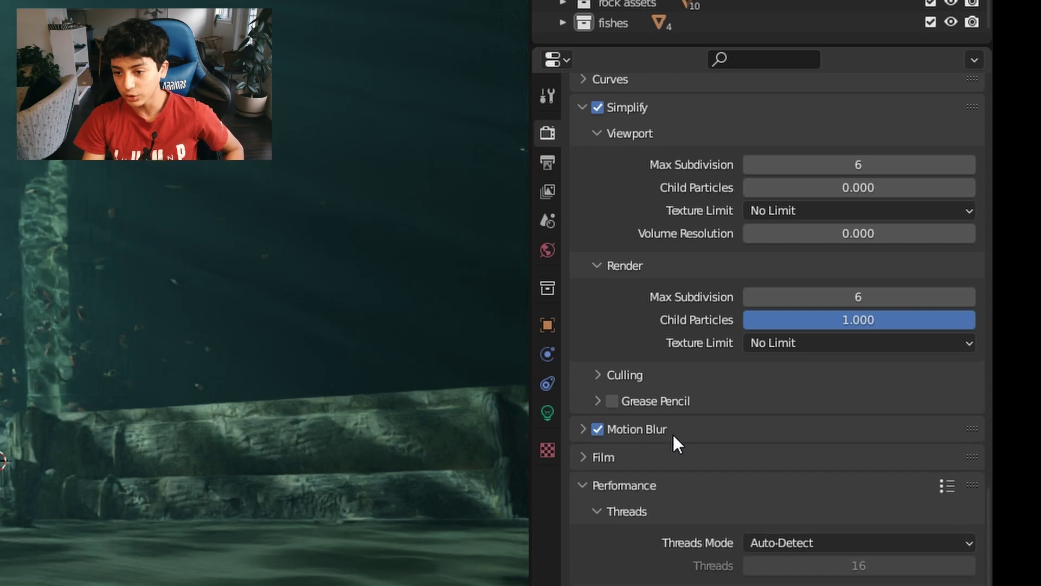
pyautogui.scroll(-5, 677, 477)
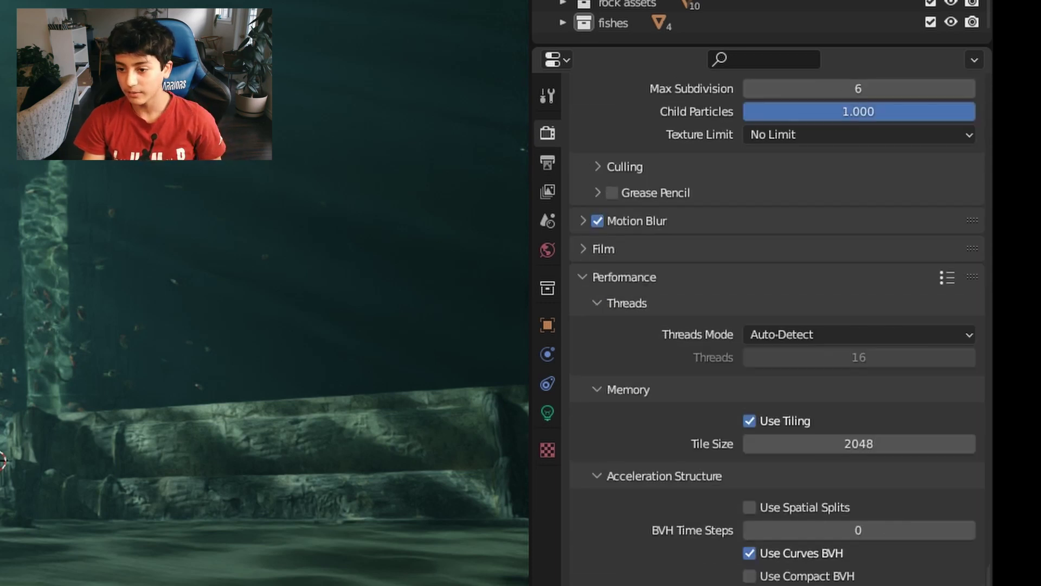
pyautogui.scroll(-2, 885, 491)
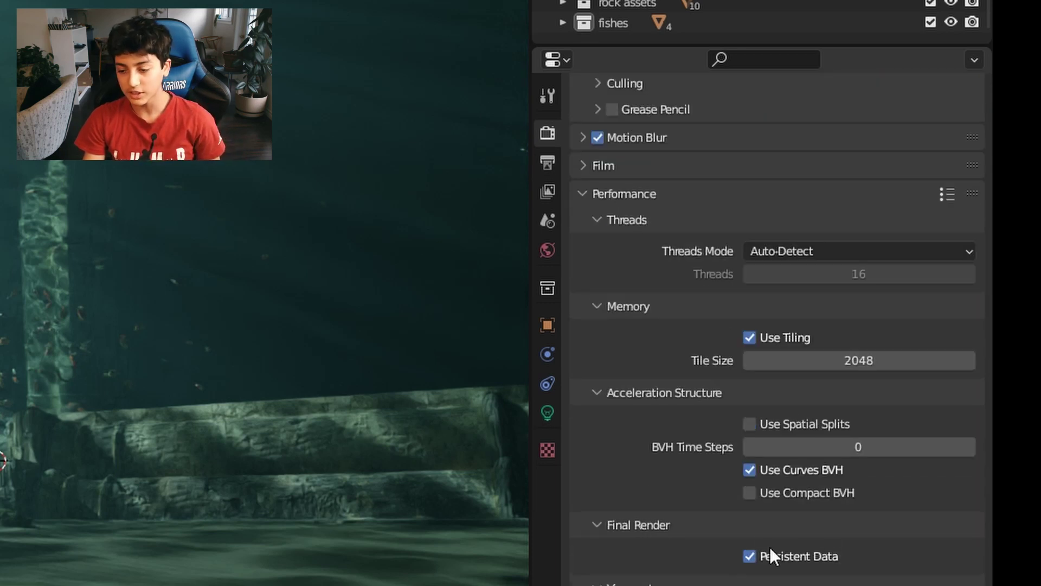
# Add the Super Denoiser at Super quality and inspect its node setup in the Compositing workspace.
pyautogui.scroll(-2, 816, 570)
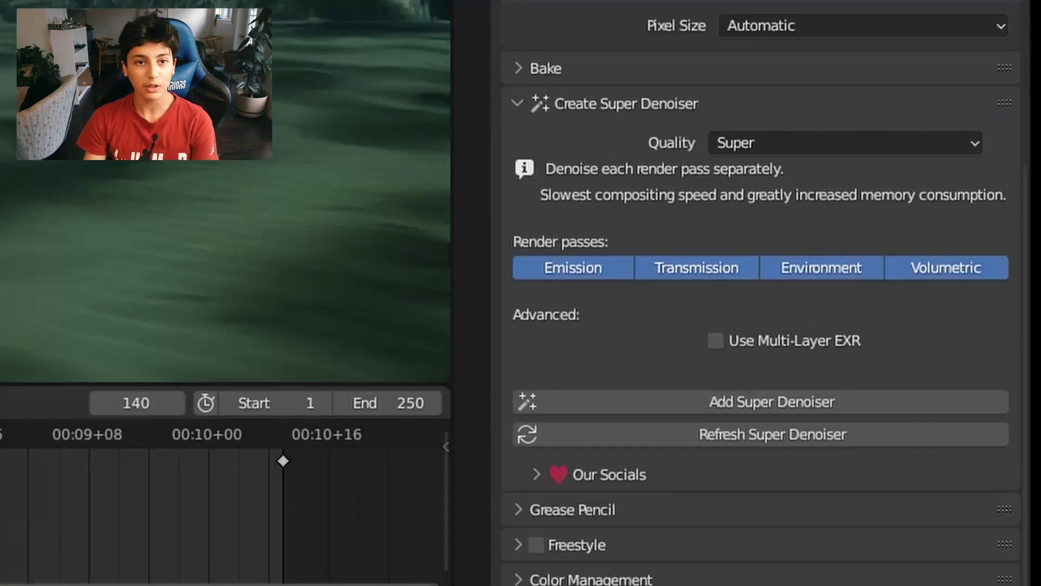
pyautogui.click(793, 408)
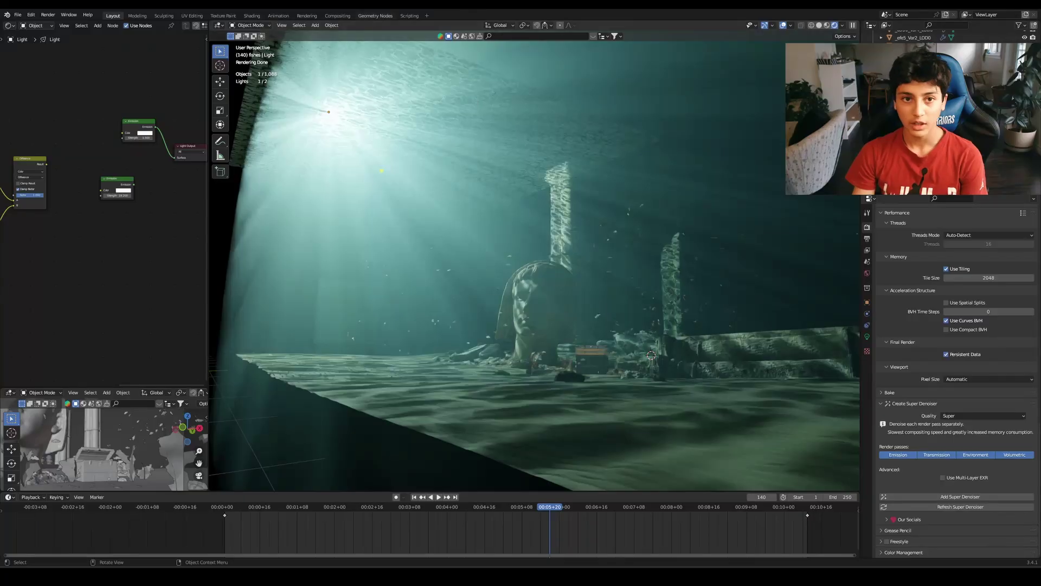
pyautogui.click(340, 16)
pyautogui.press('Home')
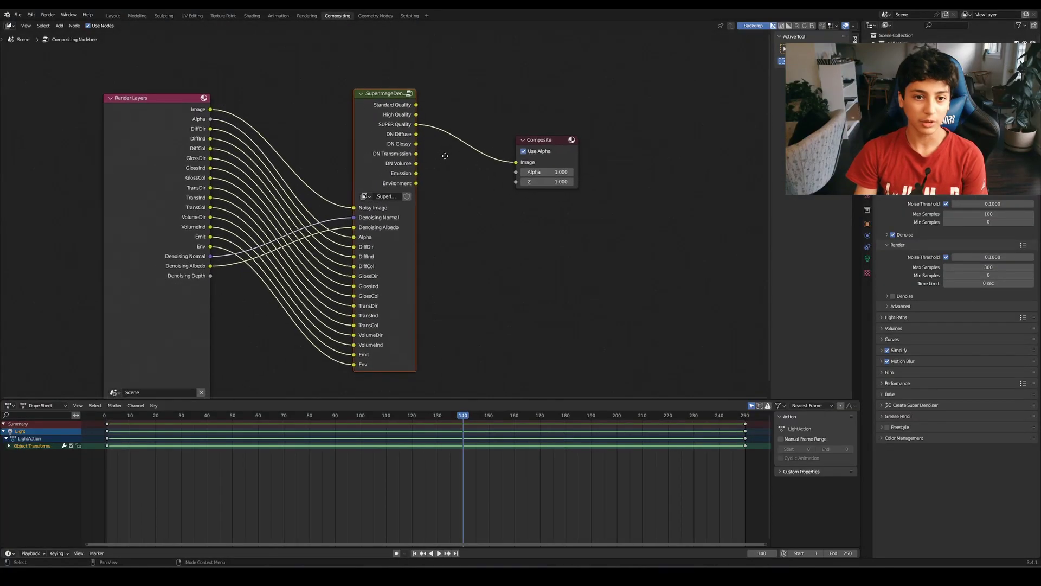
pyautogui.moveTo(409, 87); pyautogui.dragTo(437, 76)
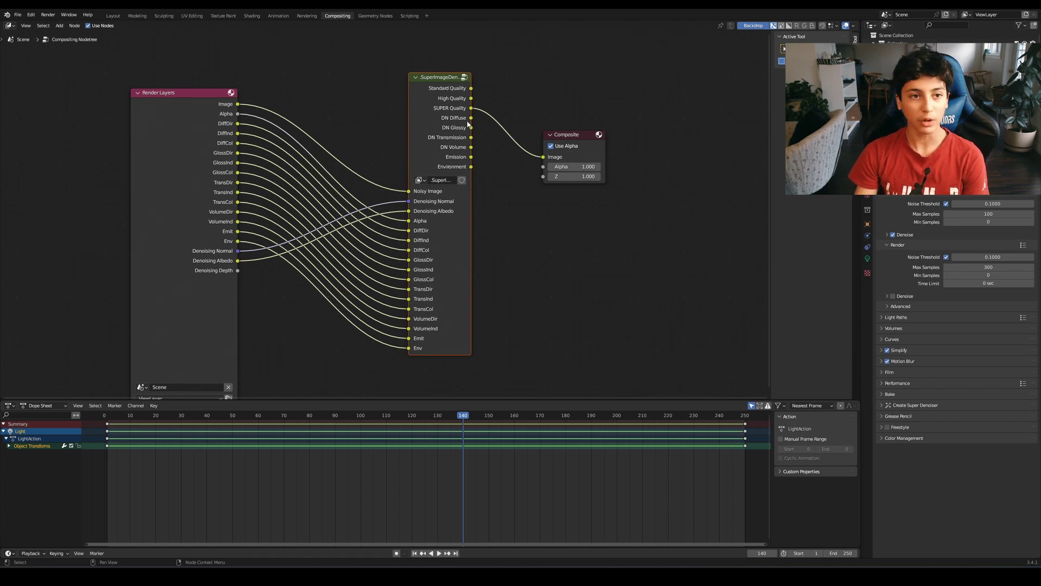
# Return to the Layout workspace and examine the volumetric light rays over the statue, columns and seabed.
pyautogui.click(113, 16)
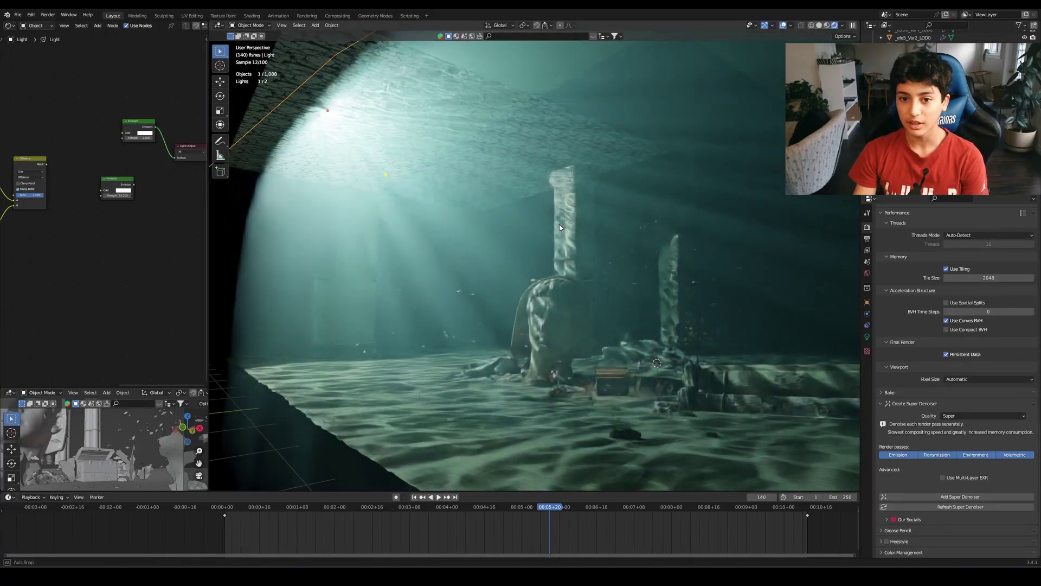
pyautogui.moveTo(559, 224); pyautogui.dragTo(558, 226, button='middle')
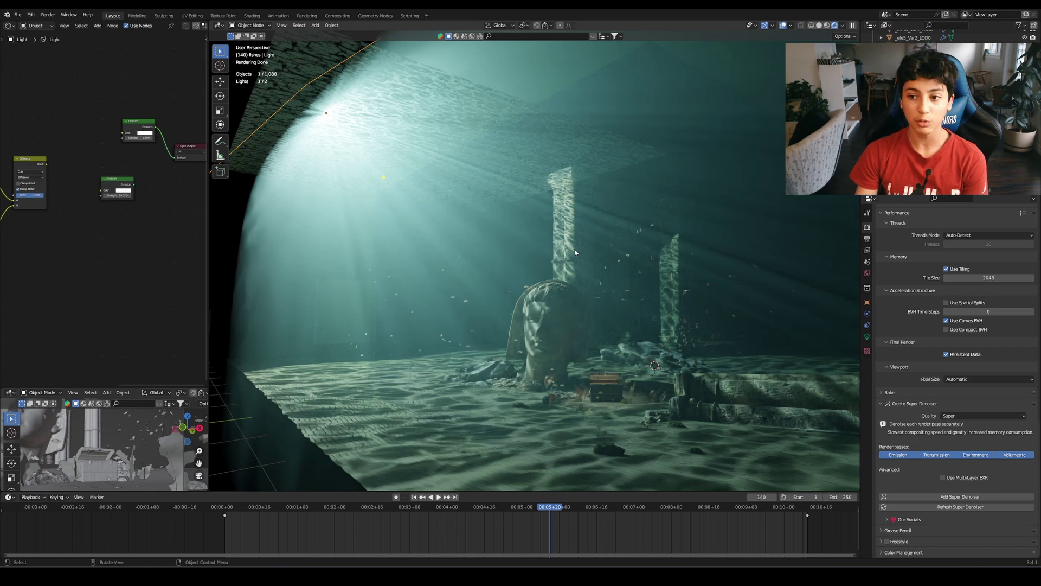
pyautogui.scroll(-6, 560, 244)
pyautogui.scroll(7, 562, 252)
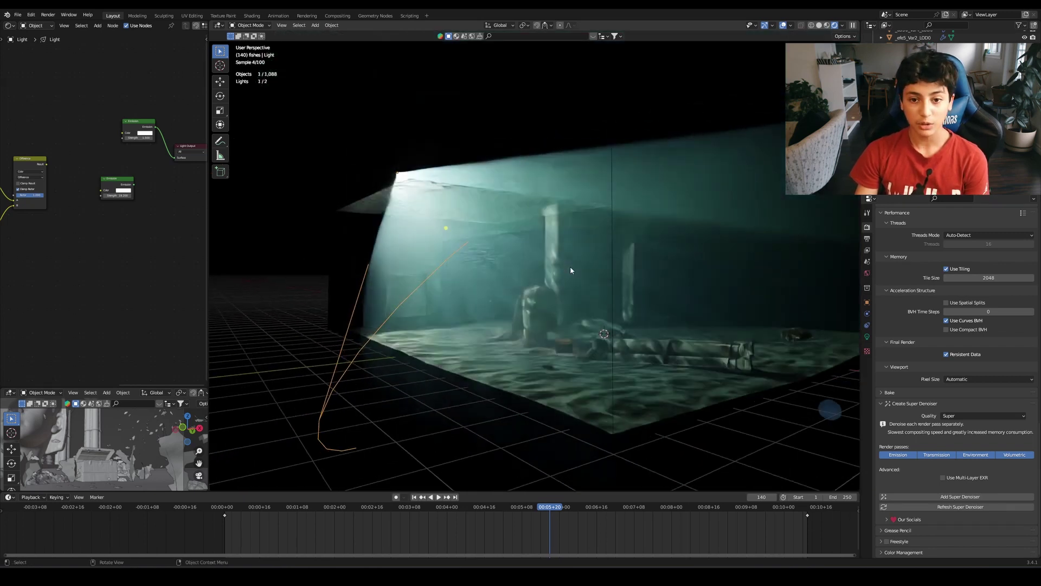
pyautogui.scroll(-5, 588, 274)
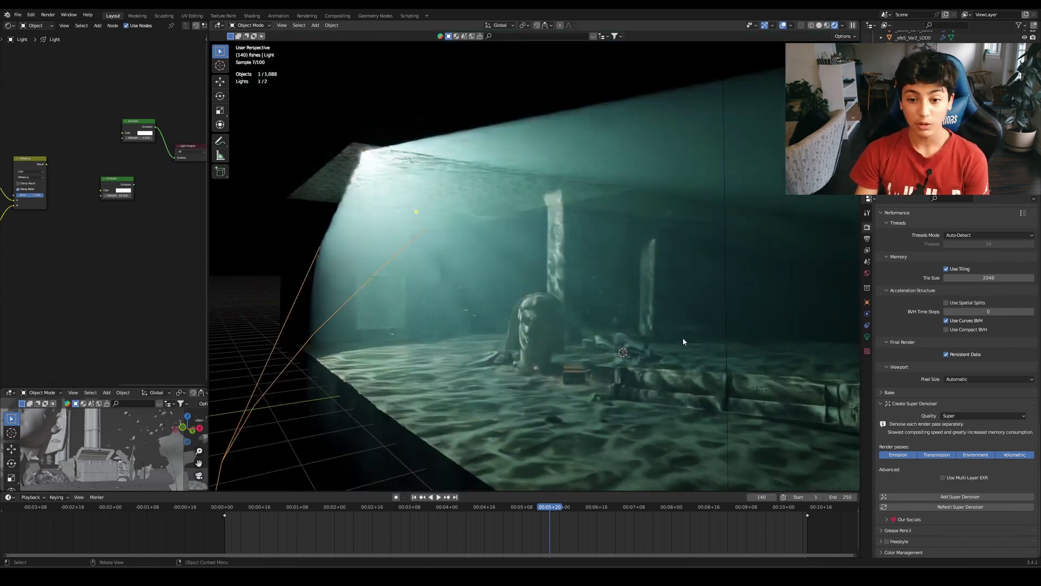
pyautogui.scroll(8, 682, 345)
pyautogui.keyDown('shift'); pyautogui.moveTo(679, 359); pyautogui.dragTo(660, 274, button='middle'); pyautogui.keyUp('shift')
pyautogui.scroll(-5, 661, 278)
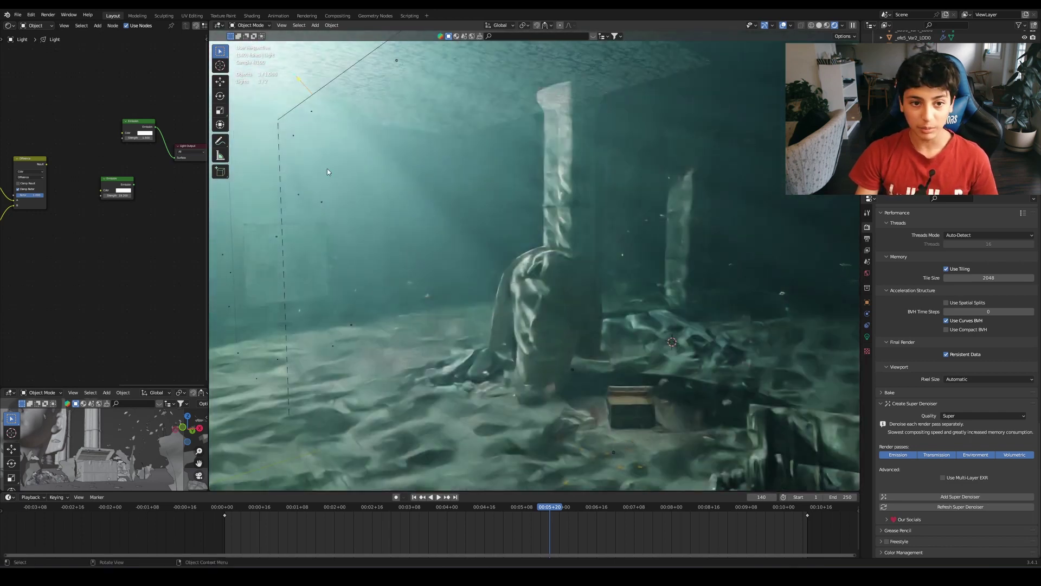
# Select the bubbles emitter box surrounding the ruins and display the scene in solid shading.
pyautogui.click(291, 113)
pyautogui.click(819, 25)
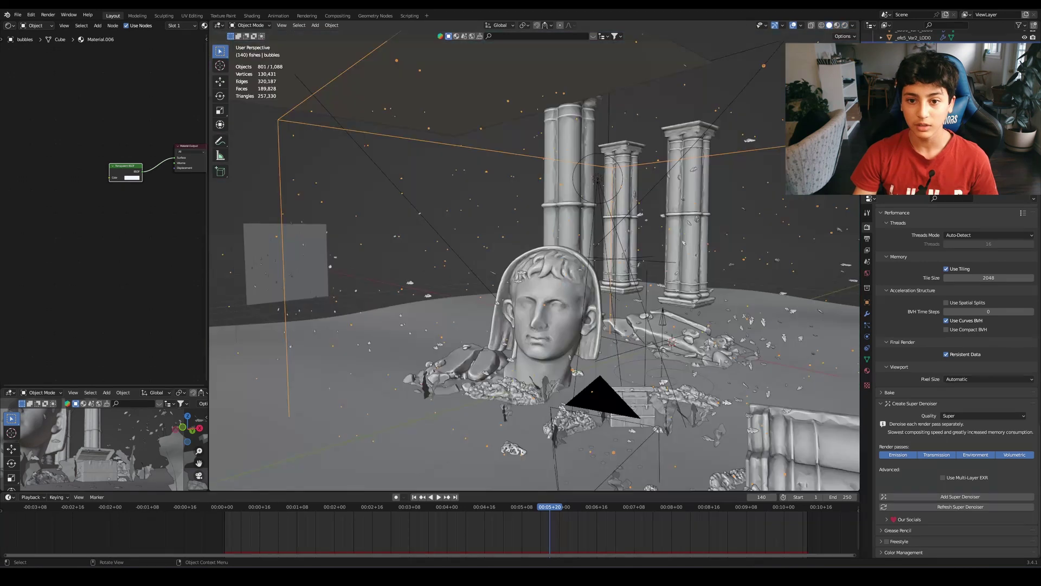
pyautogui.scroll(-6, 681, 243)
pyautogui.scroll(6, 651, 280)
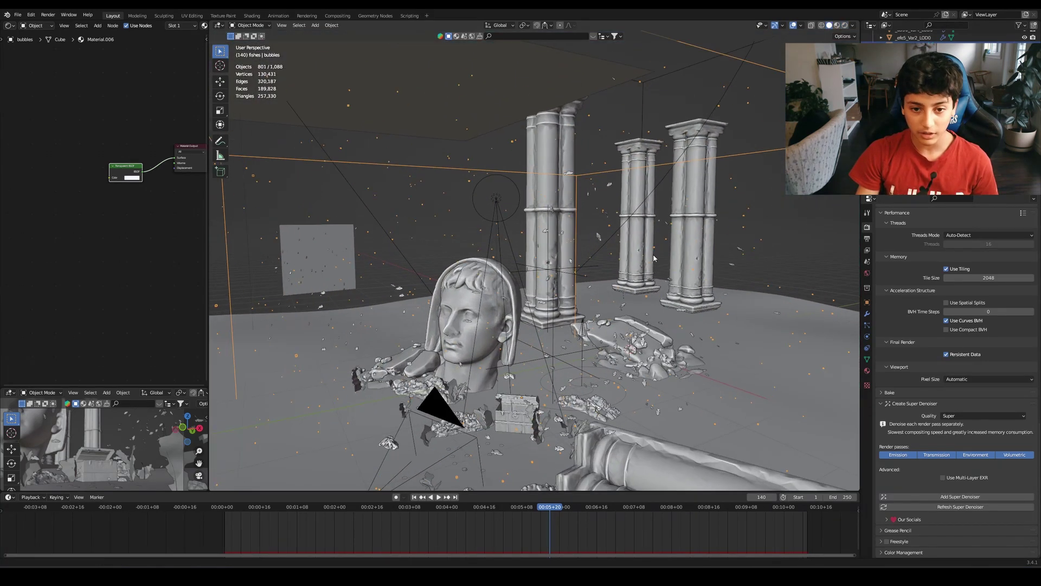
pyautogui.scroll(-4, 640, 276)
# Examine the bubbles emitter volume and its scattered particles around the statue head, chest and columns.
pyautogui.moveTo(640, 276); pyautogui.dragTo(574, 268, button='middle')
pyautogui.click(600, 322)
pyautogui.moveTo(597, 304); pyautogui.dragTo(659, 269, button='middle')
pyautogui.click(646, 327)
pyautogui.click(647, 325)
pyautogui.scroll(3, 660, 264)
pyautogui.scroll(4, 660, 264)
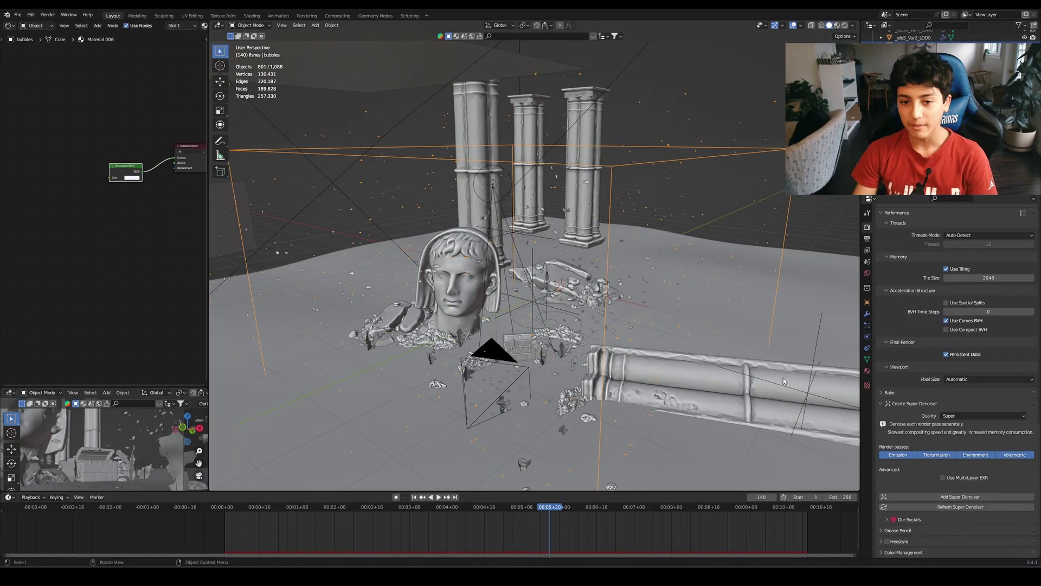
pyautogui.moveTo(626, 332); pyautogui.dragTo(620, 324, button='middle')
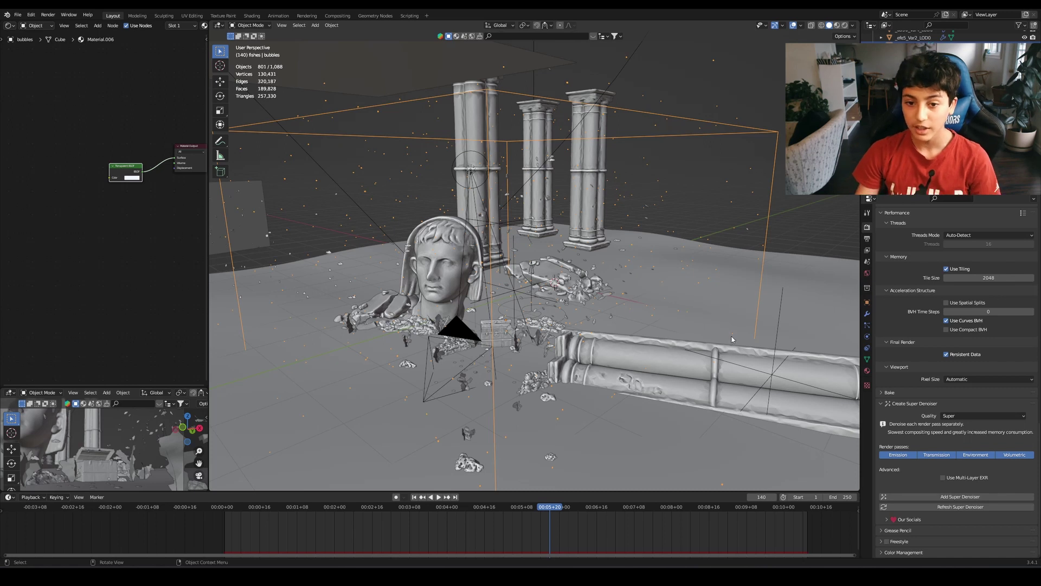
pyautogui.moveTo(661, 332); pyautogui.dragTo(640, 329, button='middle')
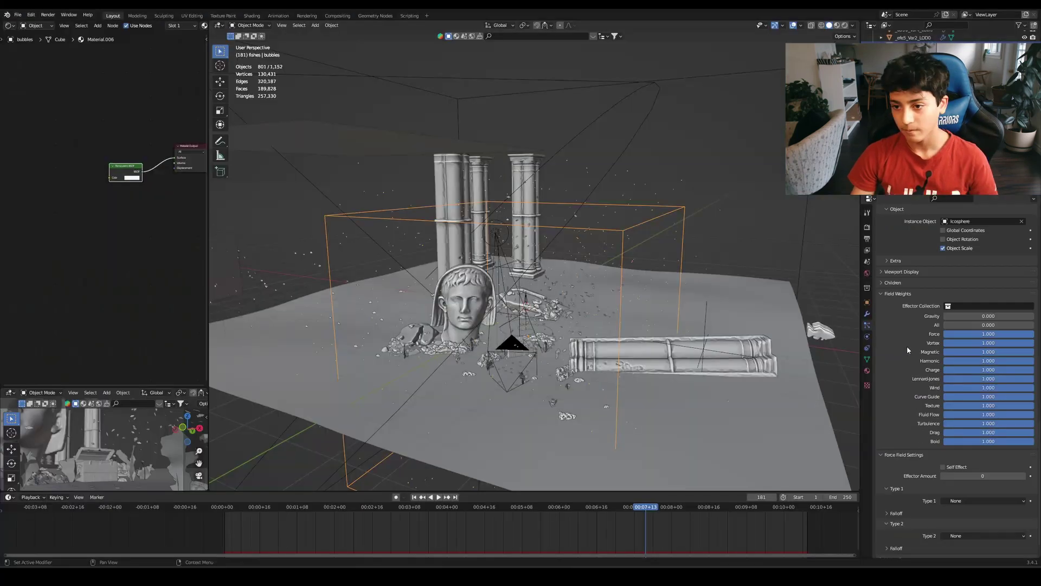
# Review the bubbles particle system's render object, scale and field weights settings.
pyautogui.scroll(-2, 925, 323)
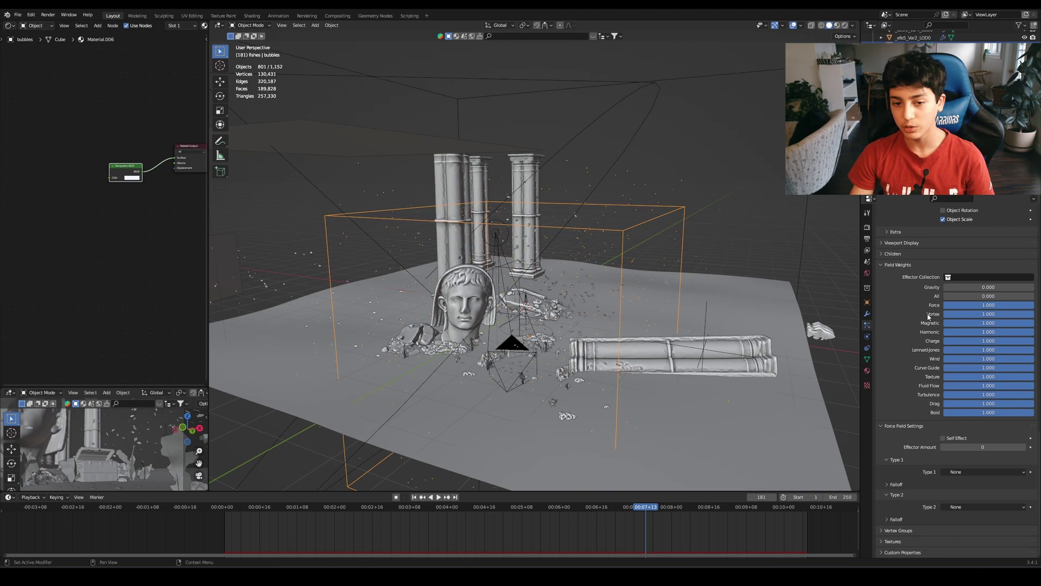
pyautogui.scroll(10, 914, 327)
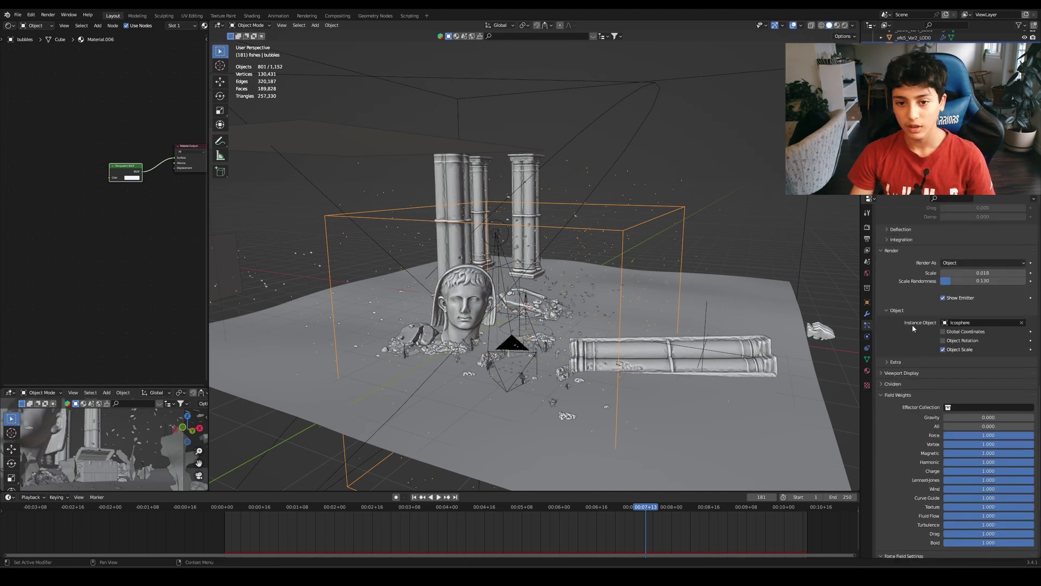
pyautogui.scroll(3, 914, 327)
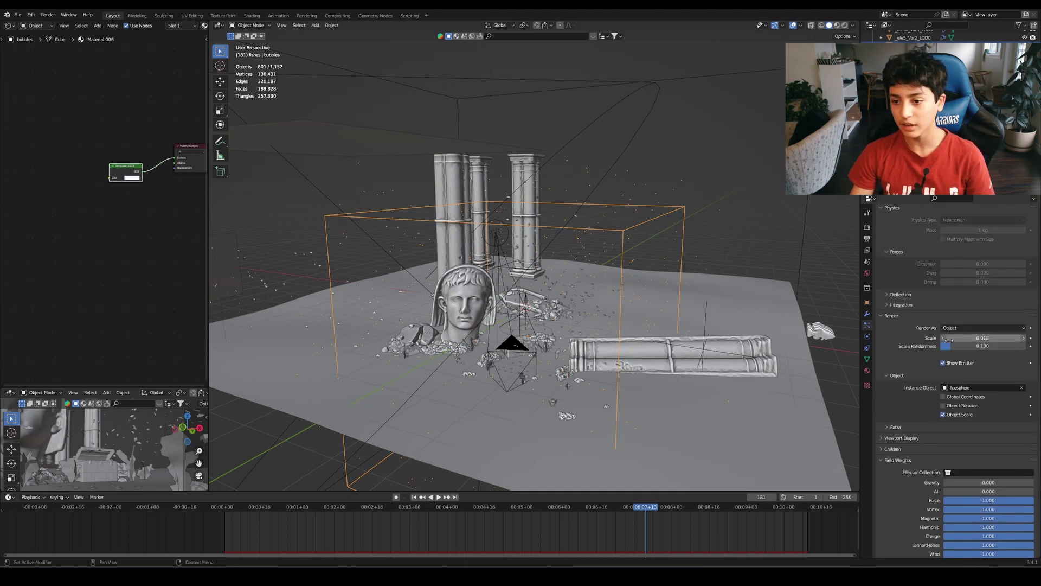
pyautogui.scroll(-4, 960, 337)
pyautogui.scroll(20, 963, 339)
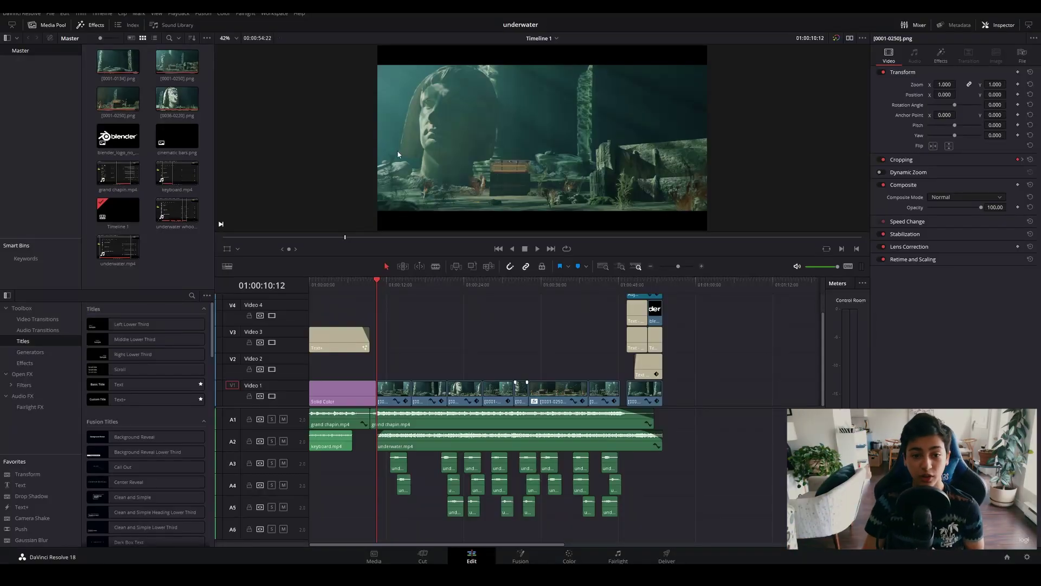
# Switch to DaVinci Resolve and look over the video and audio tracks of the underwater edit from 01:00:10:12.
pyautogui.moveTo(369, 288)
pyautogui.mouseDown()
pyautogui.moveTo(320, 287)
pyautogui.moveTo(534, 297)
pyautogui.moveTo(375, 303)
pyautogui.mouseUp()
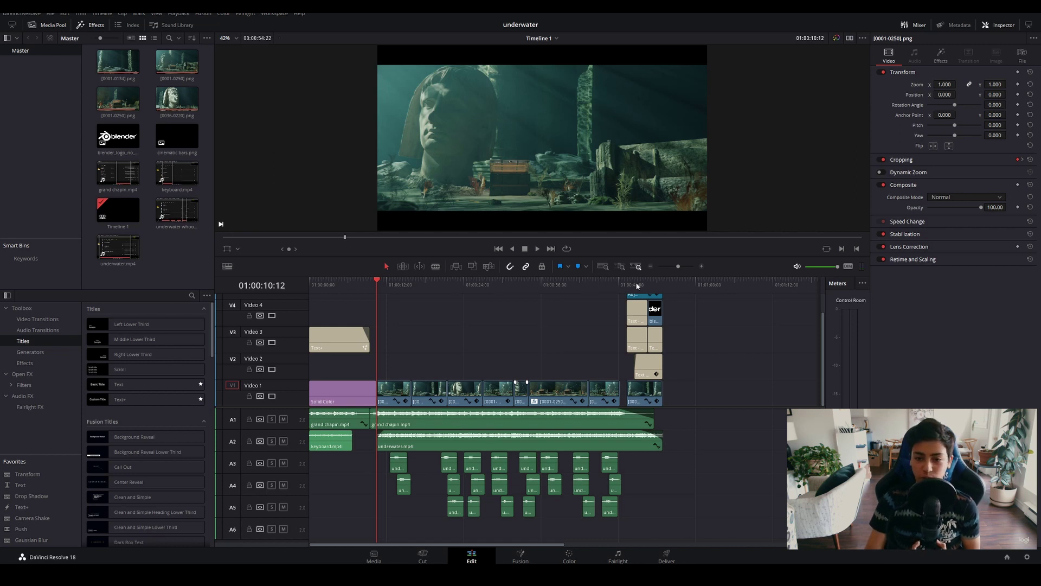
pyautogui.click(651, 267)
pyautogui.moveTo(673, 269); pyautogui.dragTo(680, 271)
pyautogui.moveTo(613, 313); pyautogui.dragTo(546, 308, button='middle')
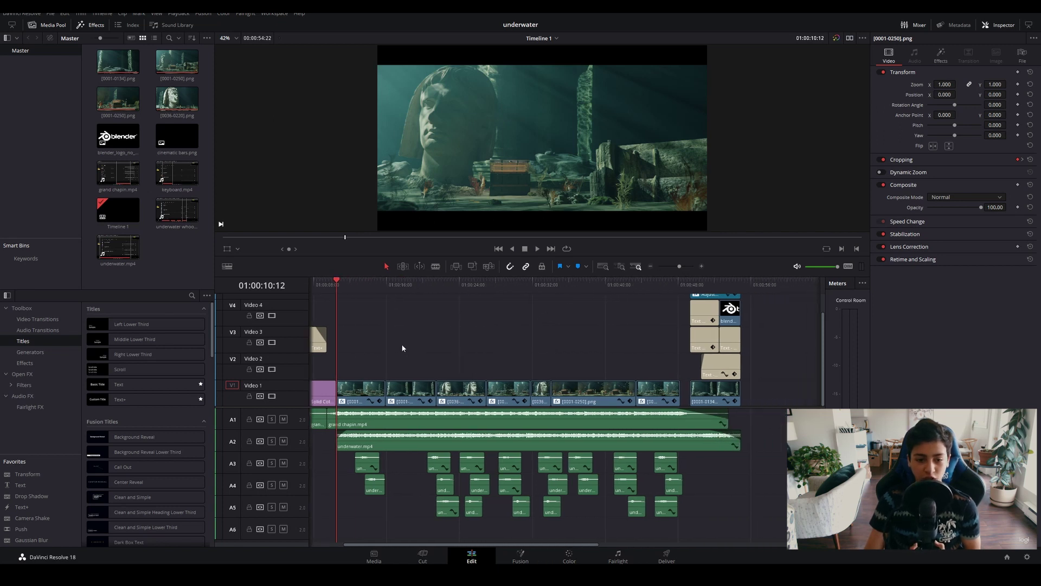
pyautogui.moveTo(404, 352); pyautogui.dragTo(462, 369, button='middle')
# Audition the underwater.mp4 ambience and the grand chapin.mp4 music by soloing audio tracks A2 and A1 separately.
pyautogui.click(624, 432)
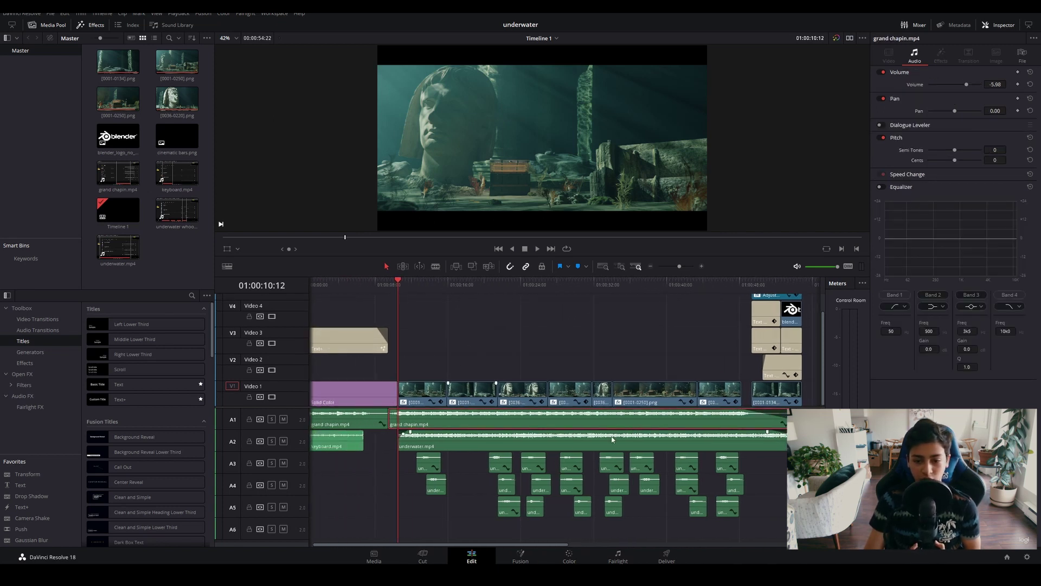
pyautogui.click(471, 448)
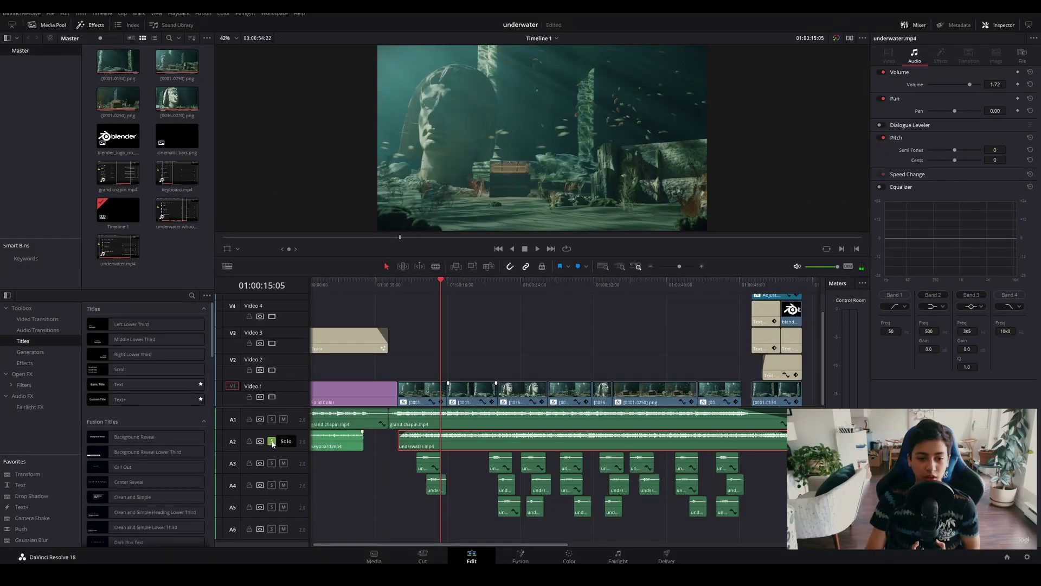
pyautogui.click(425, 424)
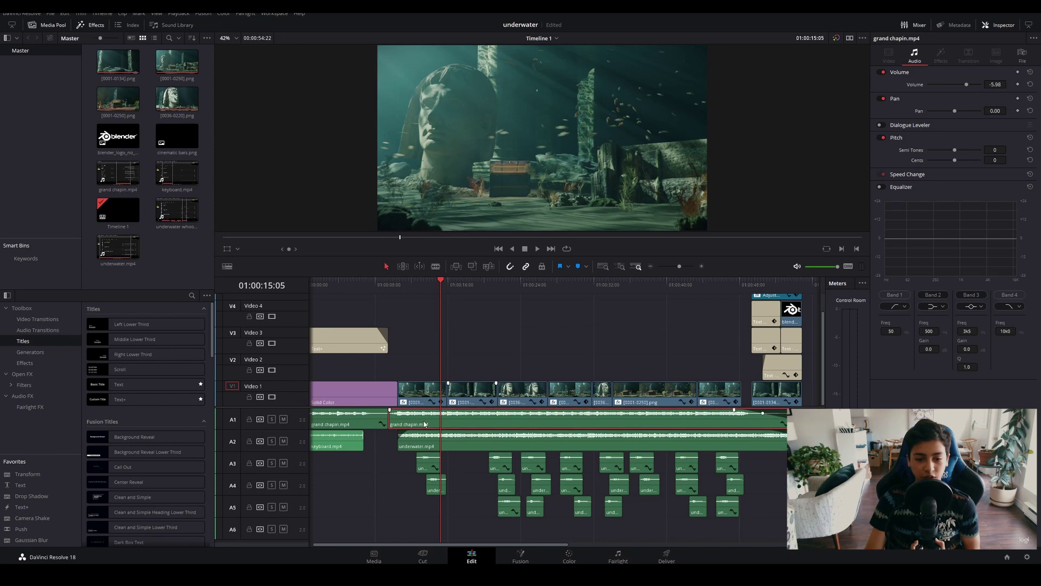
pyautogui.click(272, 421)
pyautogui.press('space')
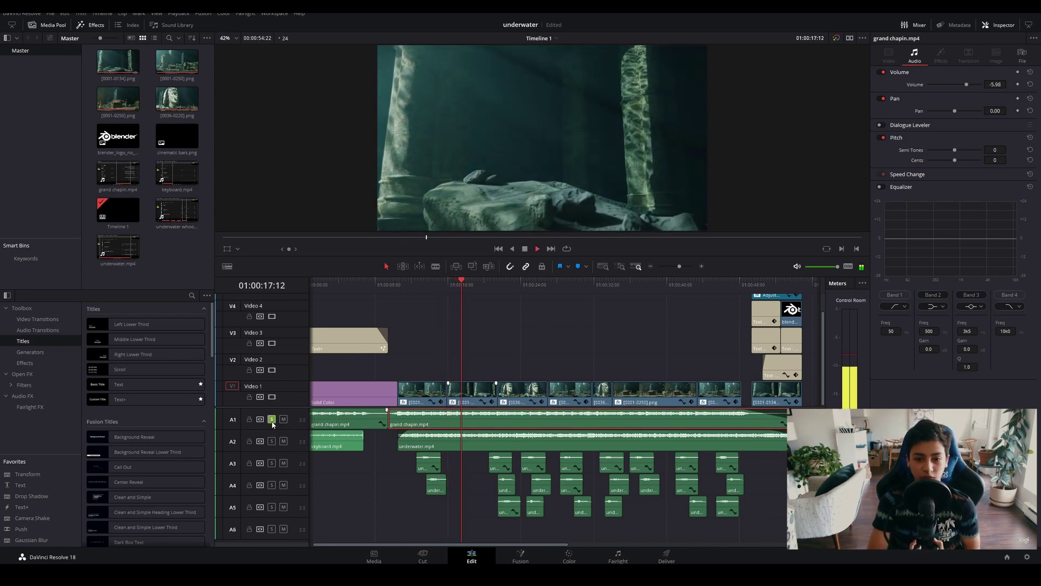
pyautogui.press('space')
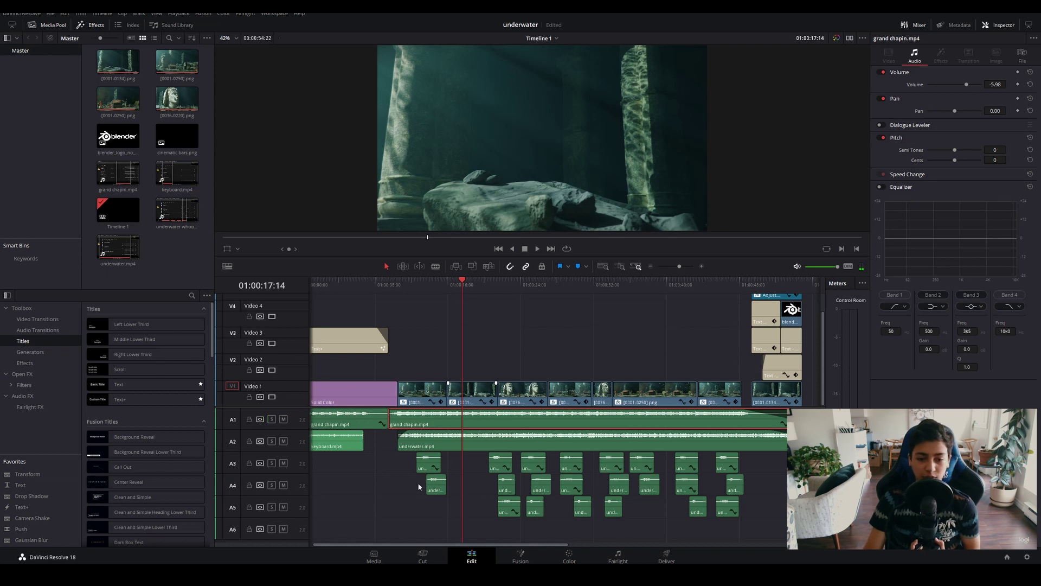
# Solo audio tracks A3 to A6 to audition the underwater whoosh effects, and clear the solos.
pyautogui.click(436, 488)
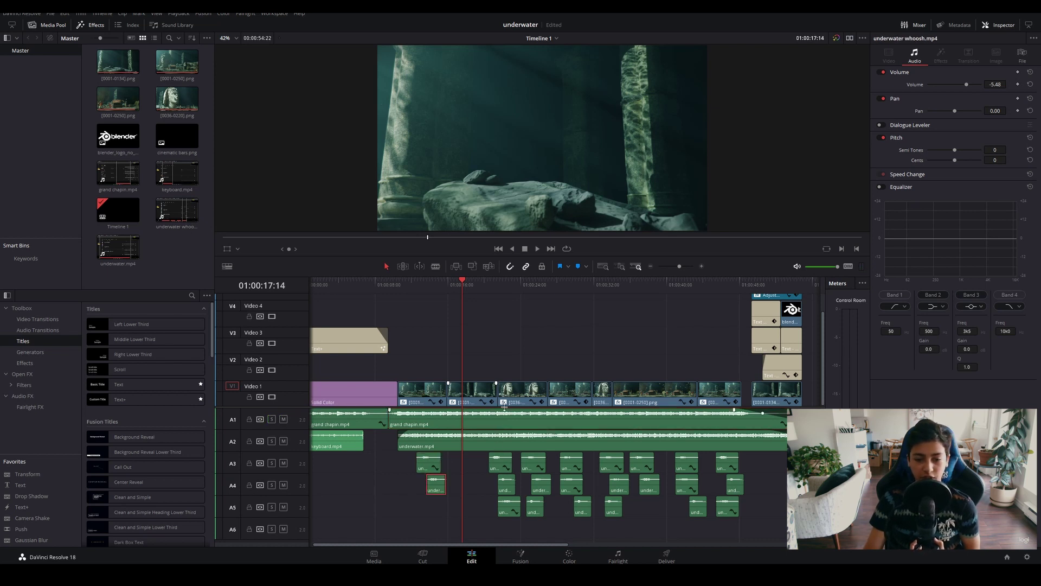
pyautogui.click(272, 485)
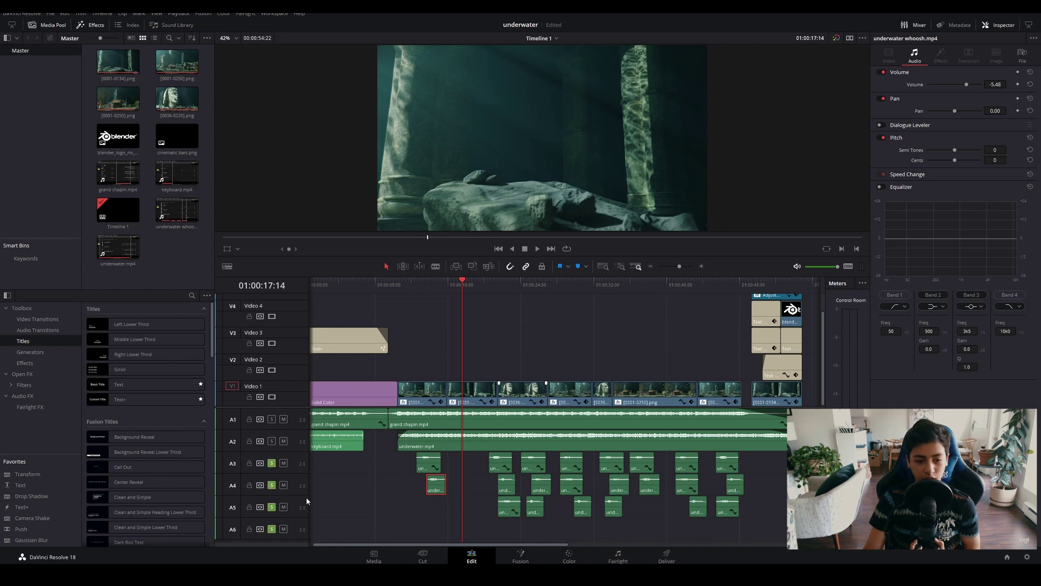
pyautogui.press('space')
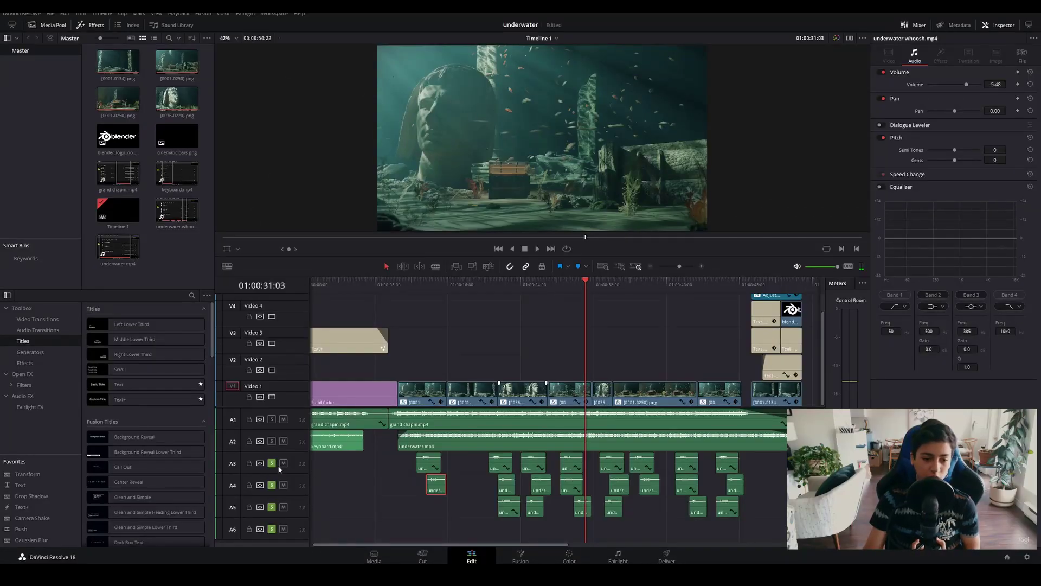
pyautogui.click(272, 463)
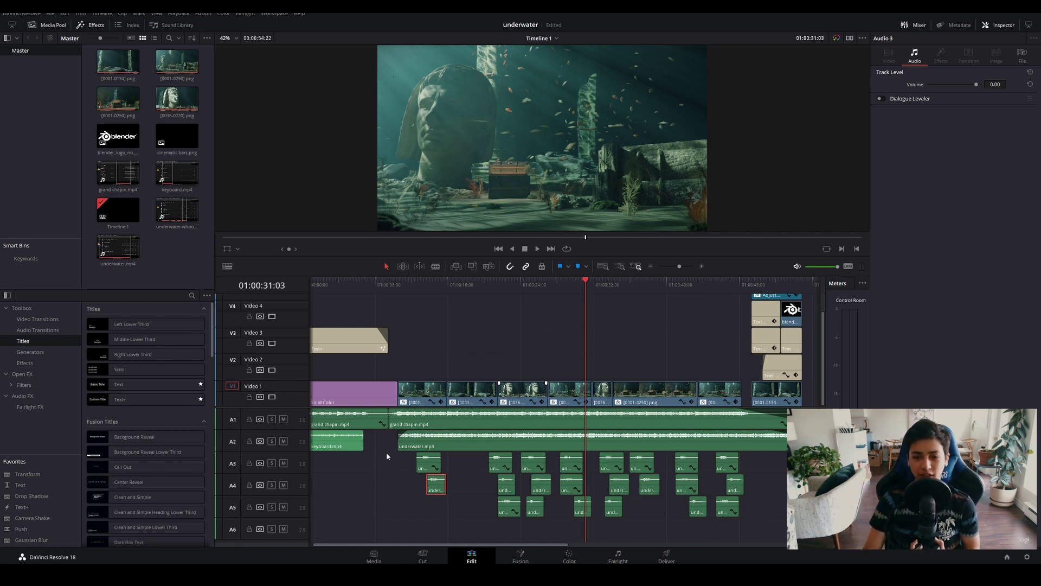
# Go through the rendered image-sequence clips on Video 1 and scrub across the footage.
pyautogui.moveTo(439, 290)
pyautogui.mouseDown()
pyautogui.moveTo(418, 287)
pyautogui.moveTo(446, 296)
pyautogui.mouseUp()
pyautogui.click(475, 333)
pyautogui.click(421, 401)
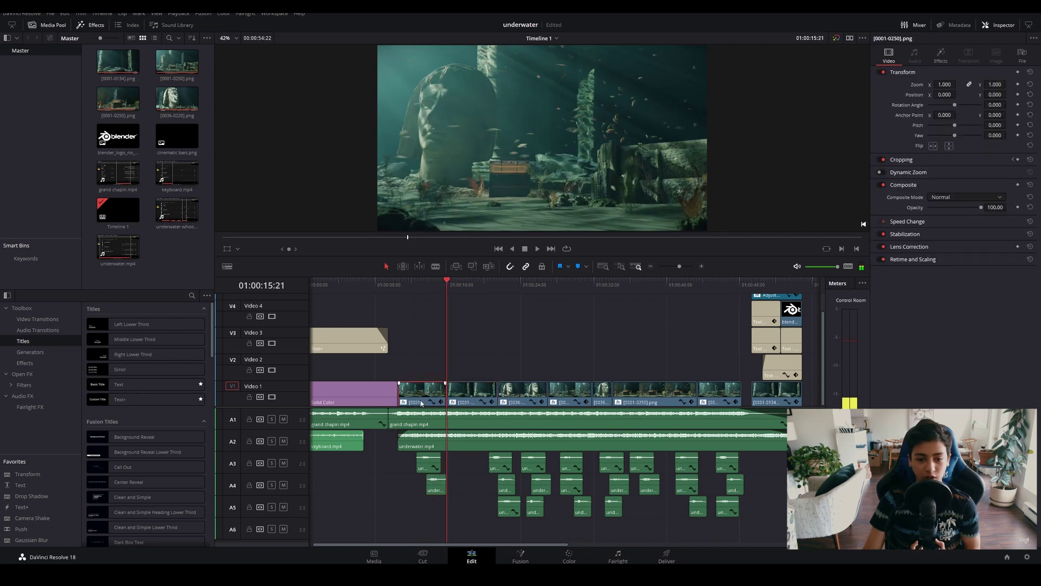
pyautogui.click(519, 389)
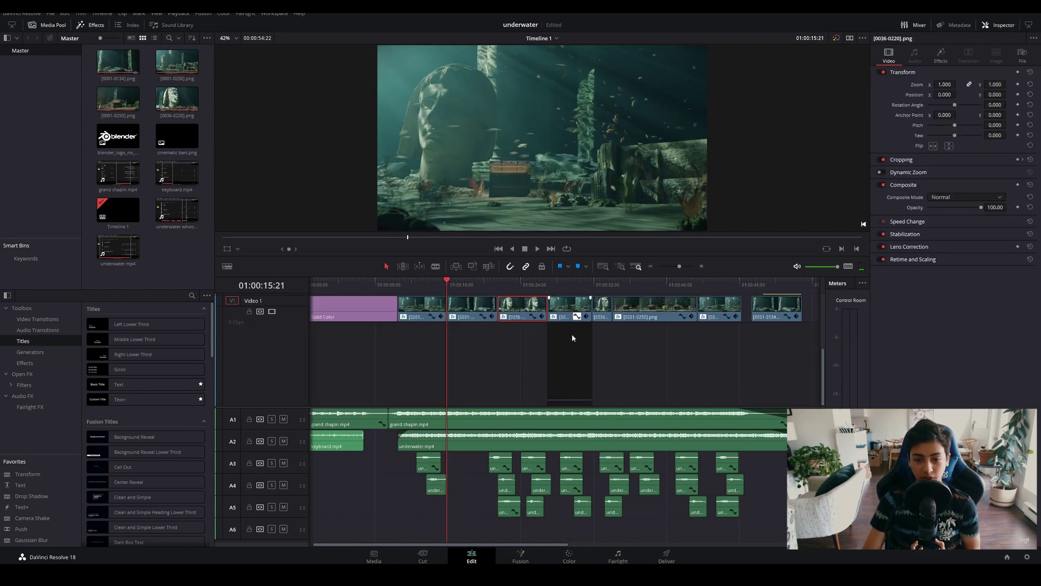
pyautogui.moveTo(442, 287); pyautogui.dragTo(686, 362)
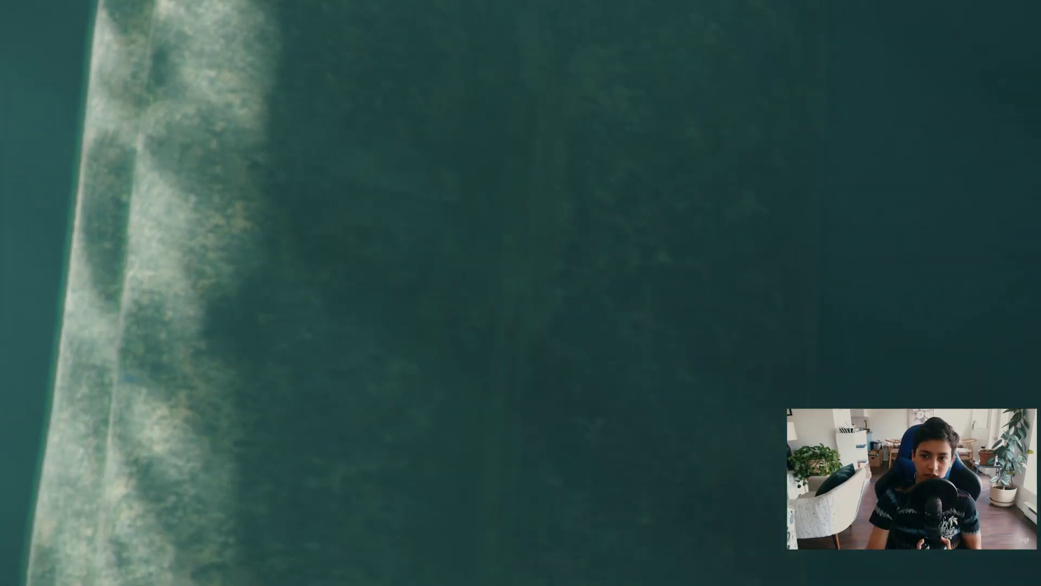
# Leave the full-screen preview, place the playhead at 01:00:37:01 and inspect the Waviness and Prism Blur effects on the treasure chest clip.
pyautogui.press('Escape')
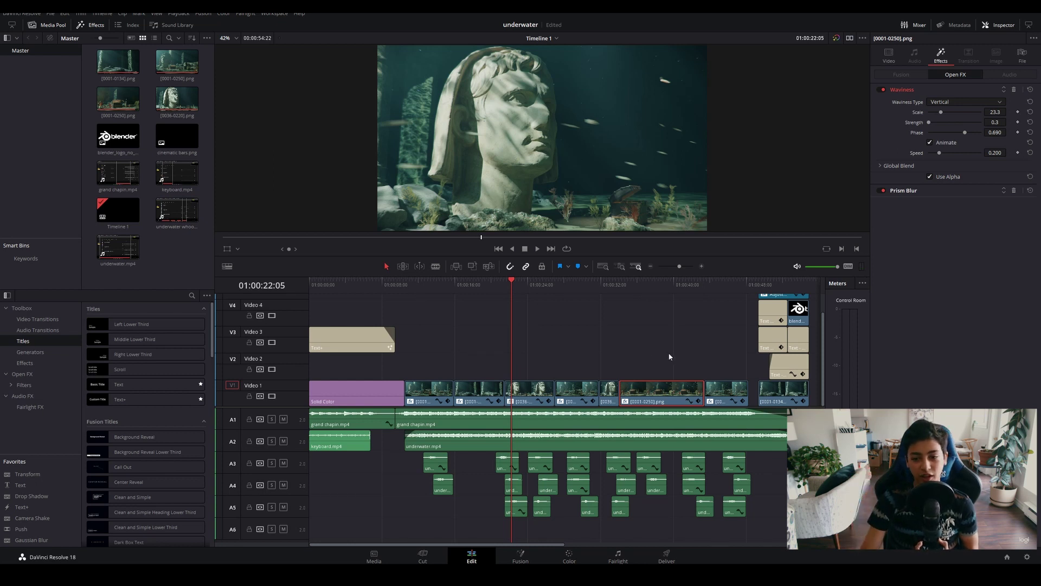
pyautogui.hscroll(5, 668, 352)
pyautogui.click(453, 282)
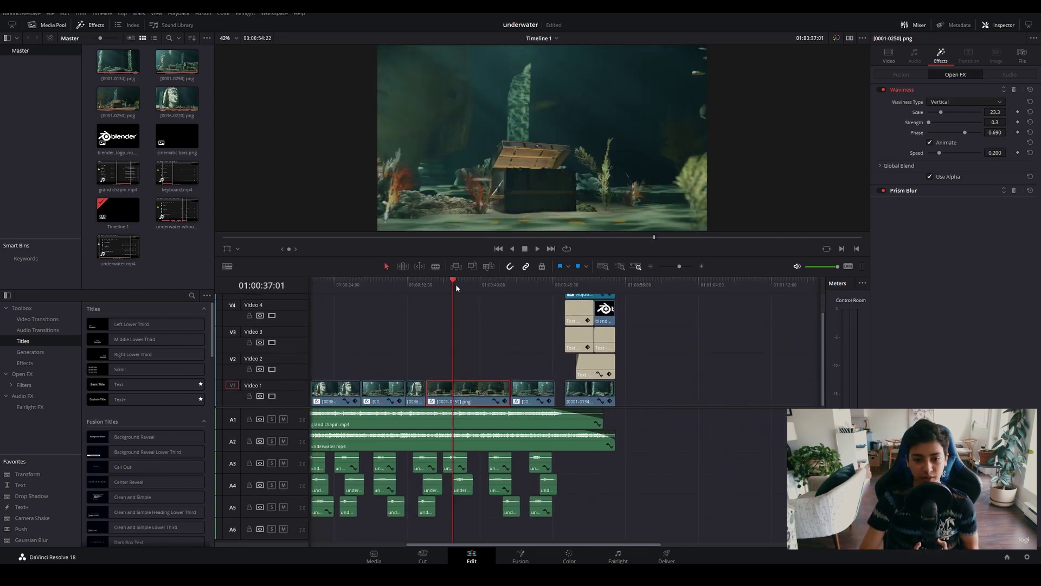
pyautogui.click(907, 190)
pyautogui.click(892, 102)
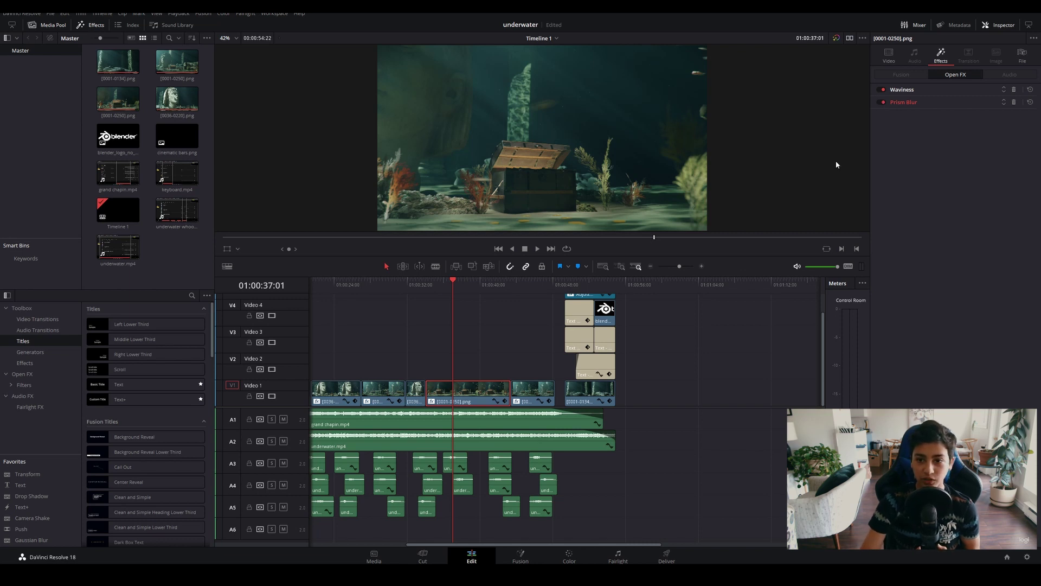
# Compare the treasure chest shot with Prism Blur off and on in an enlarged viewer.
pyautogui.moveTo(723, 255); pyautogui.dragTo(735, 327)
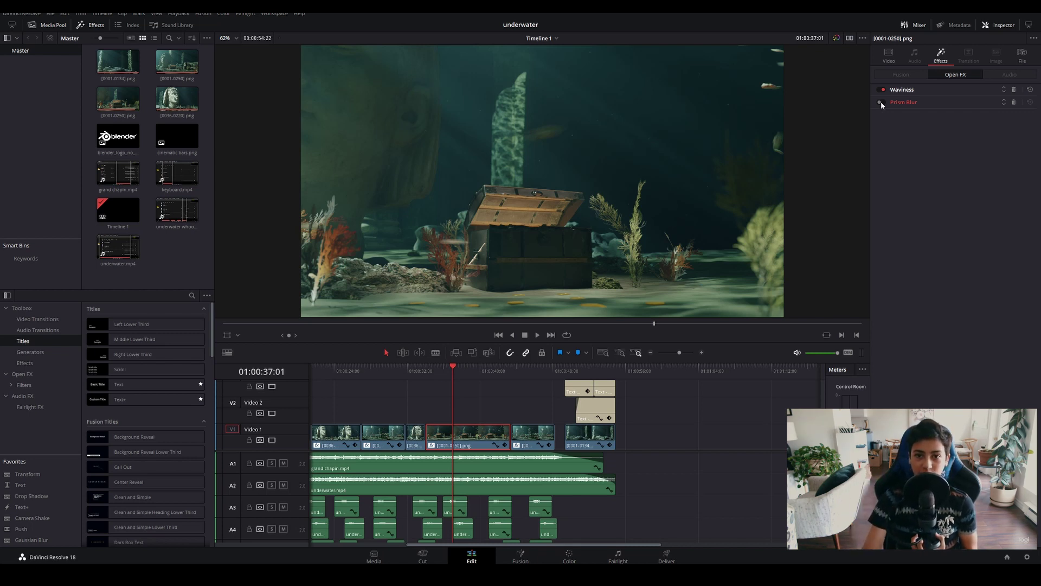
pyautogui.click(882, 103)
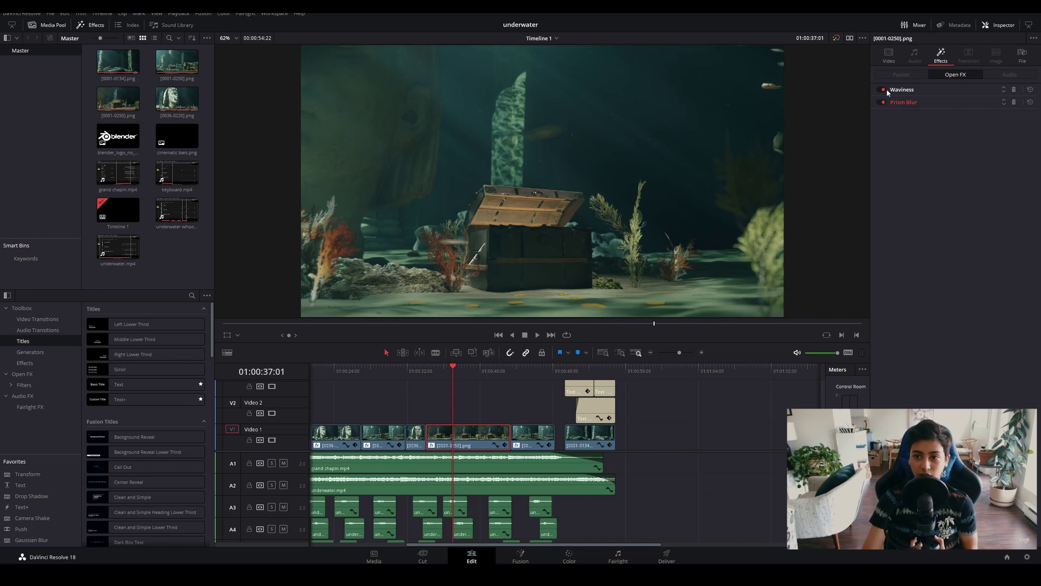
pyautogui.keyDown('alt'); pyautogui.scroll(-4, 630, 414); pyautogui.keyUp('alt')
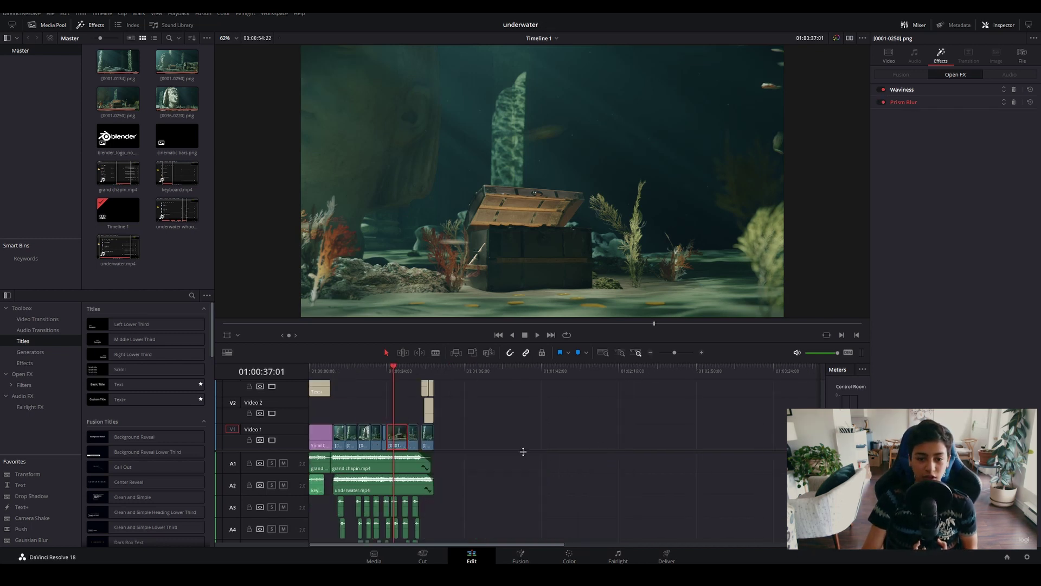
pyautogui.moveTo(523, 452); pyautogui.dragTo(534, 417)
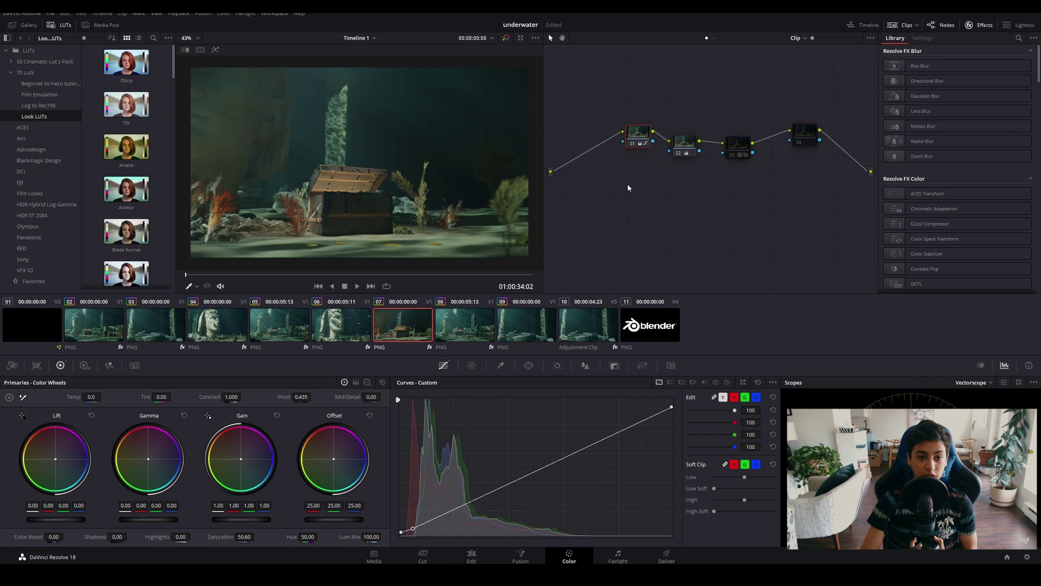
# Inspect the treasure chest clip's grading nodes on the Color page and check the third node's LUT in the 50 Cinematic Luts pack.
pyautogui.click(693, 148)
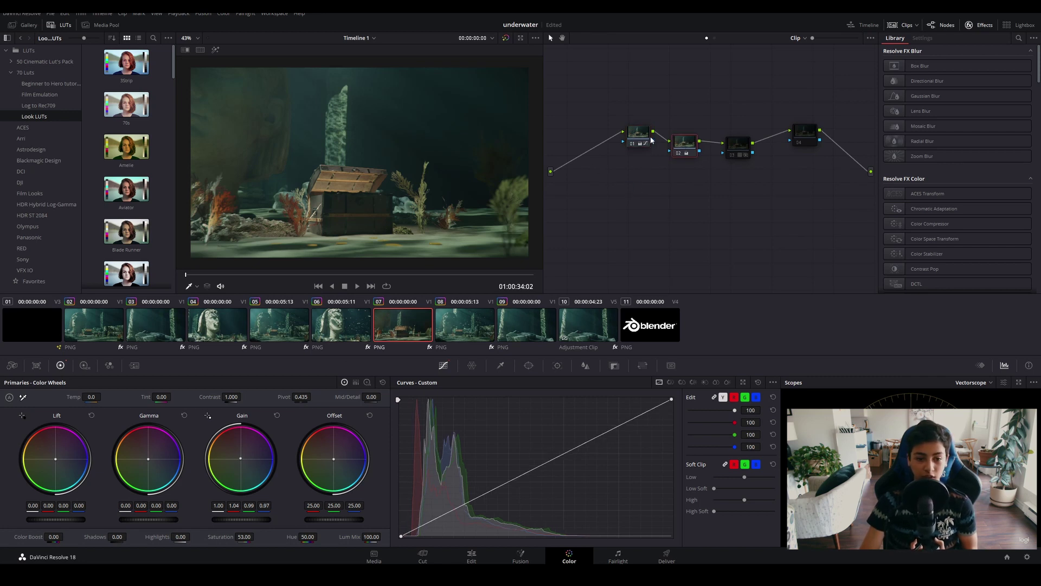
pyautogui.click(740, 145)
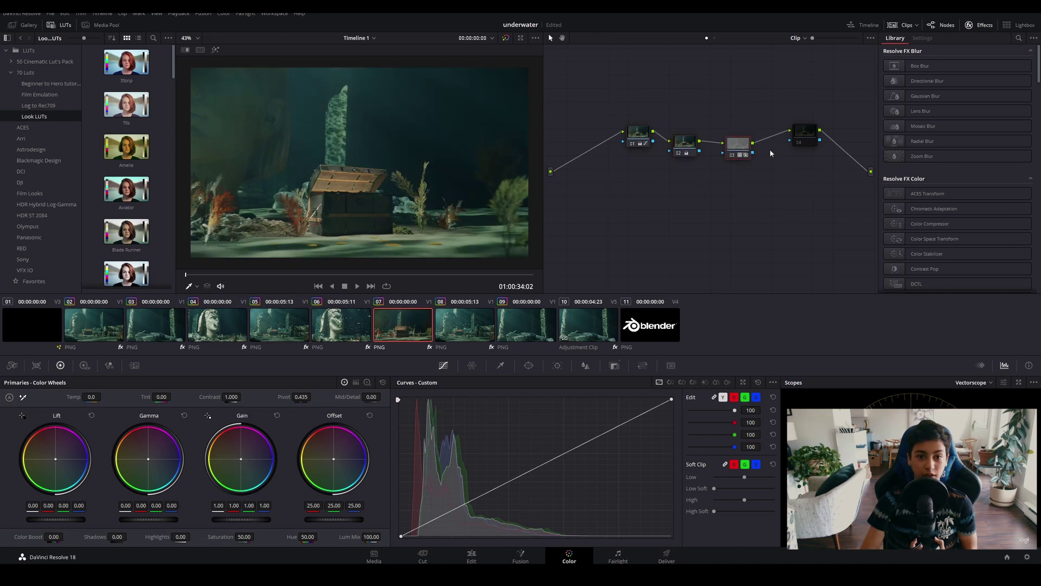
pyautogui.rightClick(741, 149)
pyautogui.moveTo(767, 238)
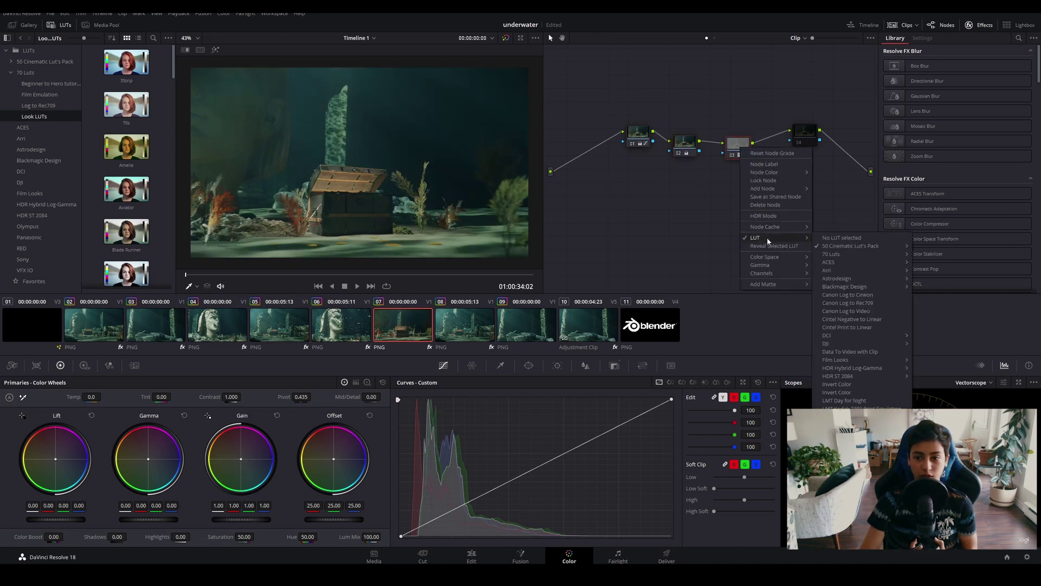
pyautogui.moveTo(823, 248)
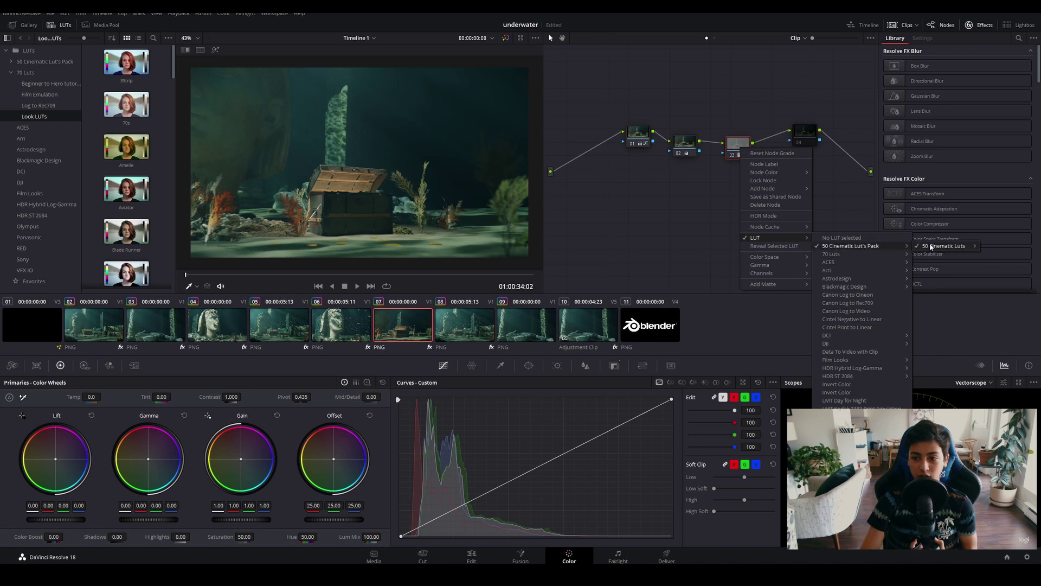
pyautogui.moveTo(932, 247)
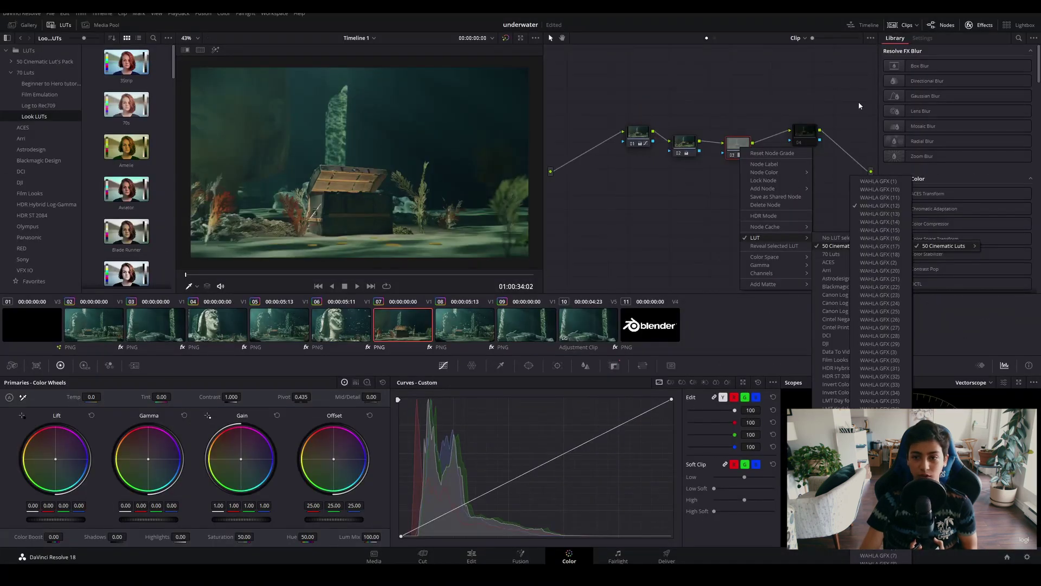
pyautogui.click(848, 111)
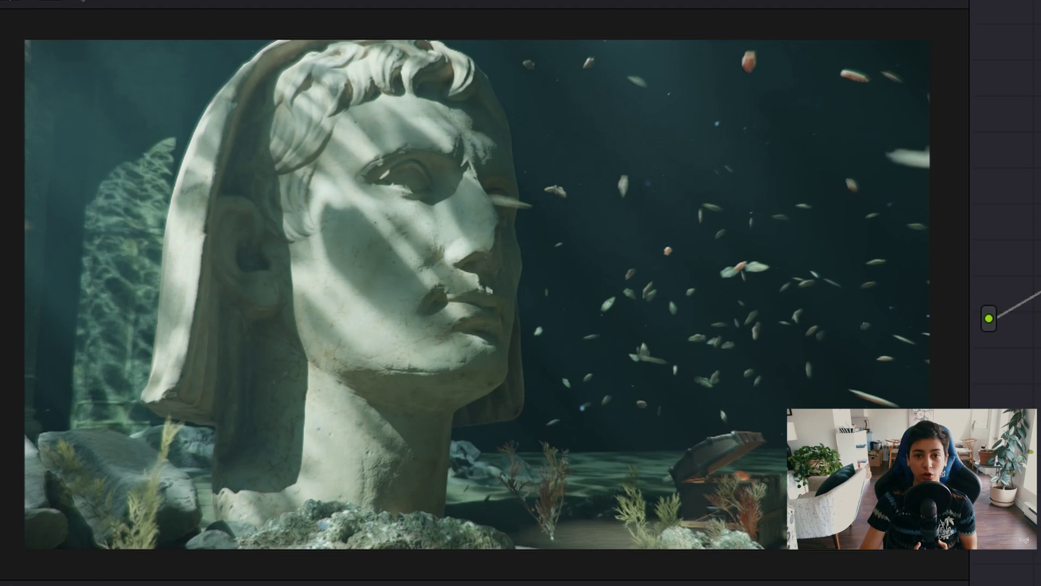
# Examine the graded statue head up close around the face, ear and veil.
pyautogui.scroll(2, 390, 286)
pyautogui.scroll(3, 384, 293)
pyautogui.moveTo(308, 274); pyautogui.dragTo(759, 367, button='middle')
pyautogui.scroll(-1, 596, 350)
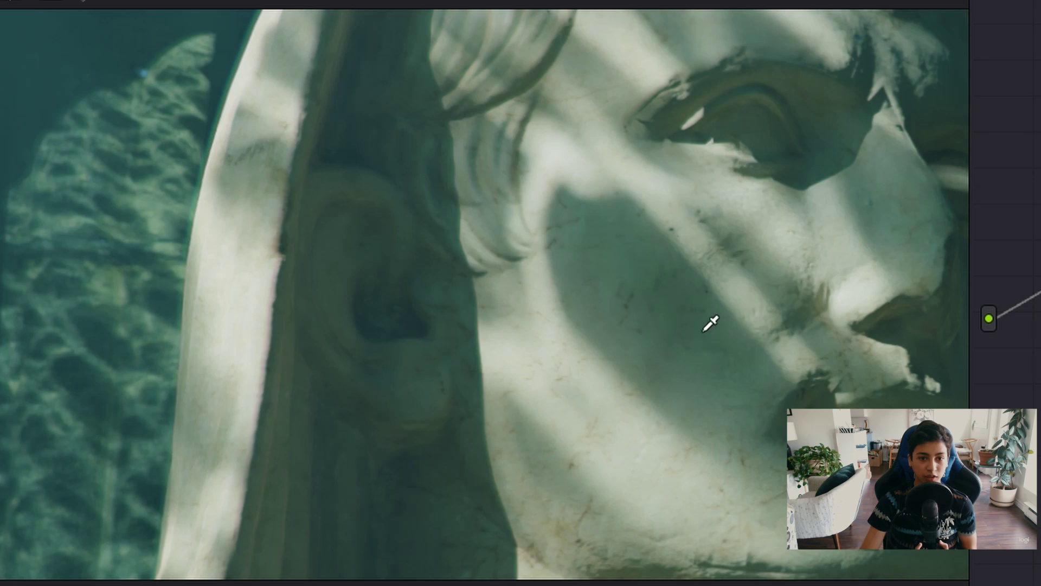
pyautogui.scroll(-2, 439, 142)
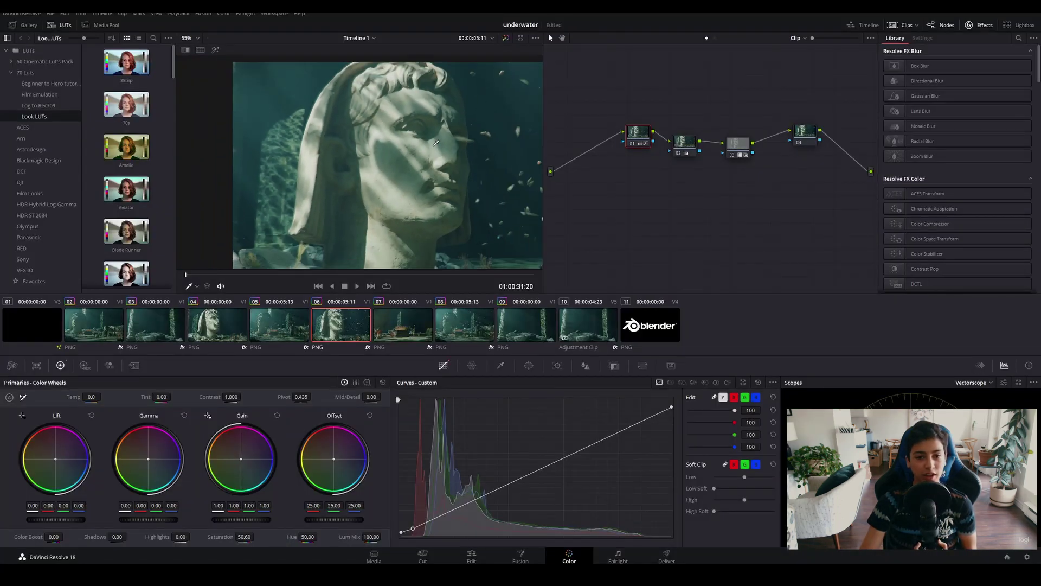
pyautogui.scroll(-2, 436, 143)
# Fit the whole statue frame back into the viewer and return to the Edit page.
pyautogui.rightClick(428, 134)
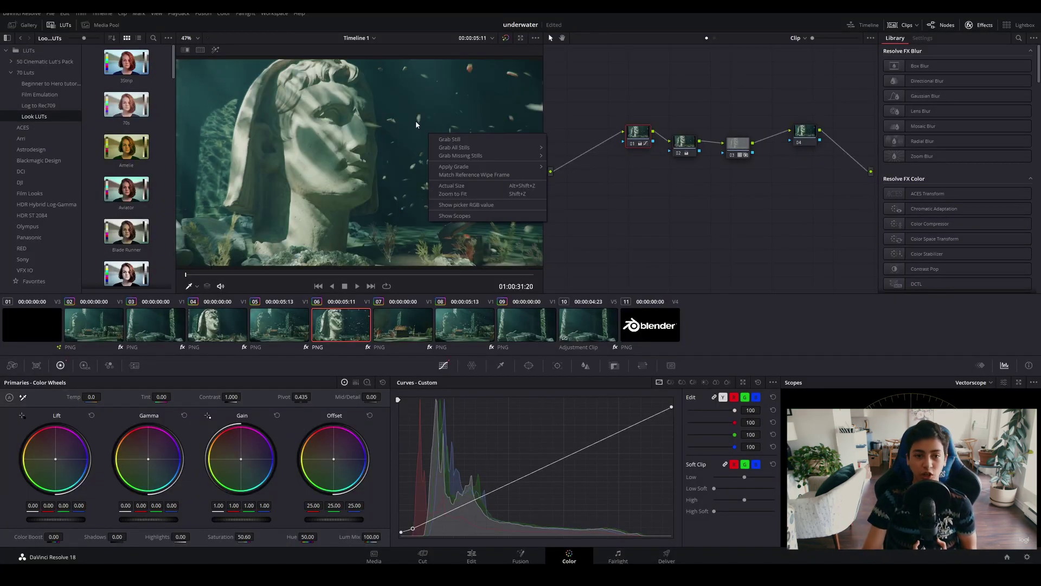
pyautogui.press('Escape')
pyautogui.hotkey('shift', 'z')
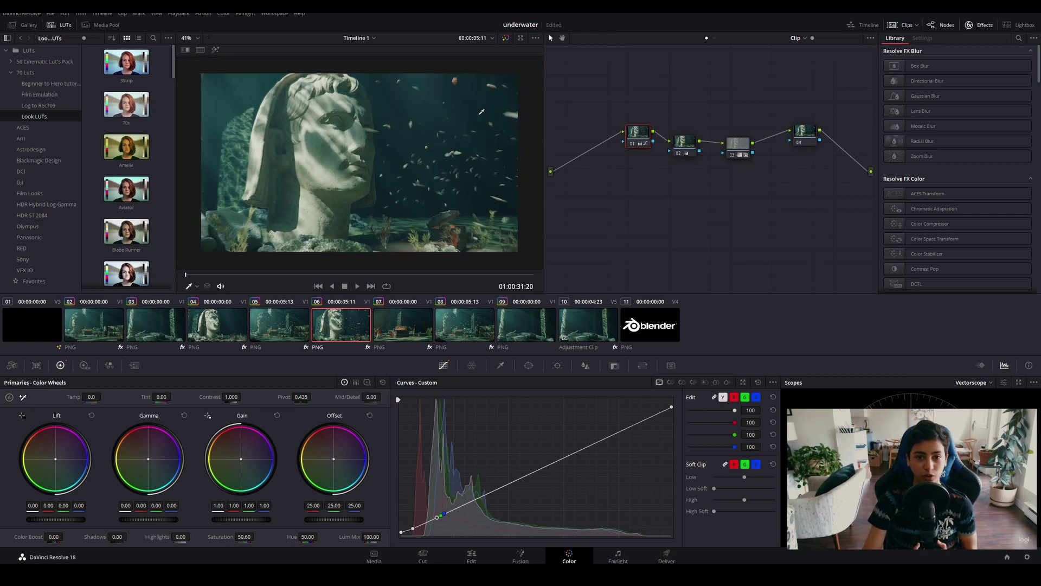
pyautogui.scroll(-1, 477, 133)
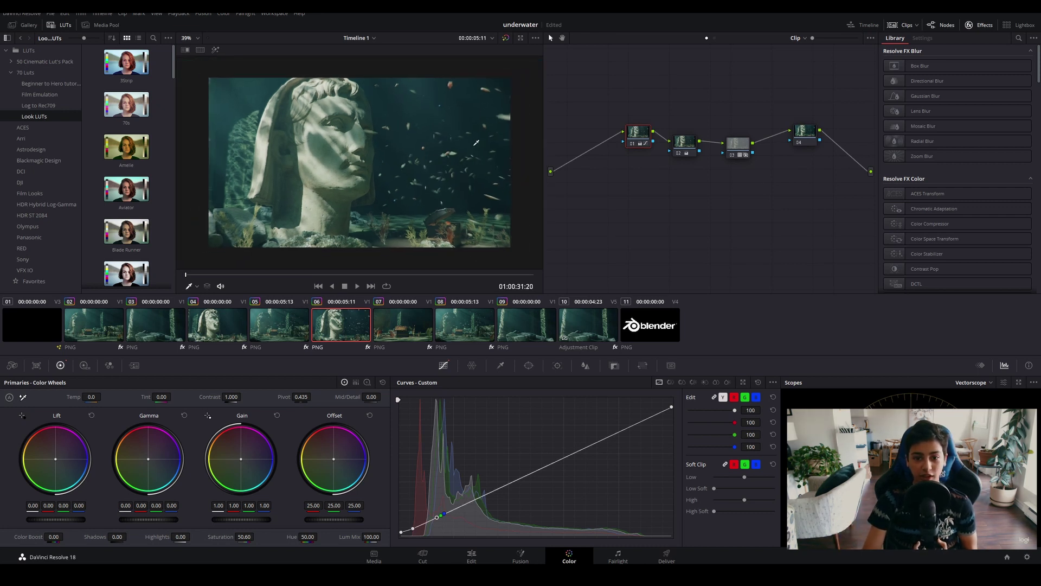
pyautogui.click(472, 556)
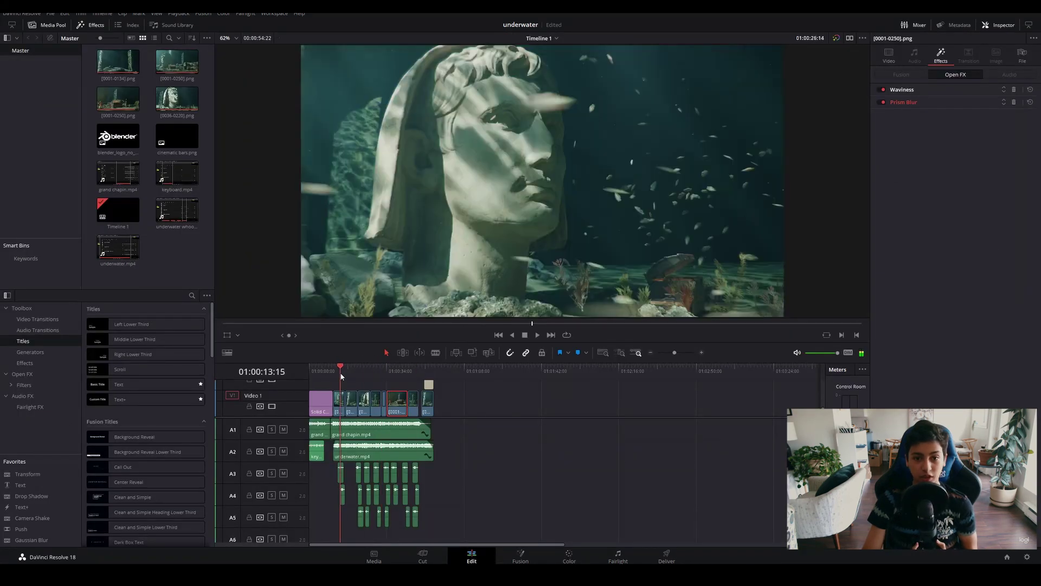